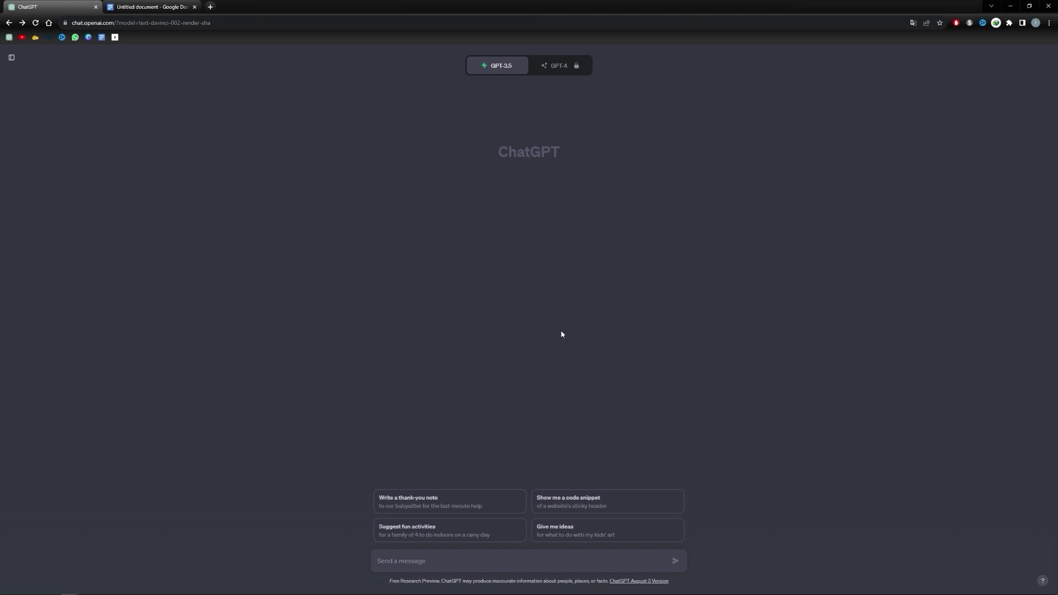
Send ChatGPT a prompt for a moral story under 100 words with two friends' dialogue
left_click(449, 563)
type("w")
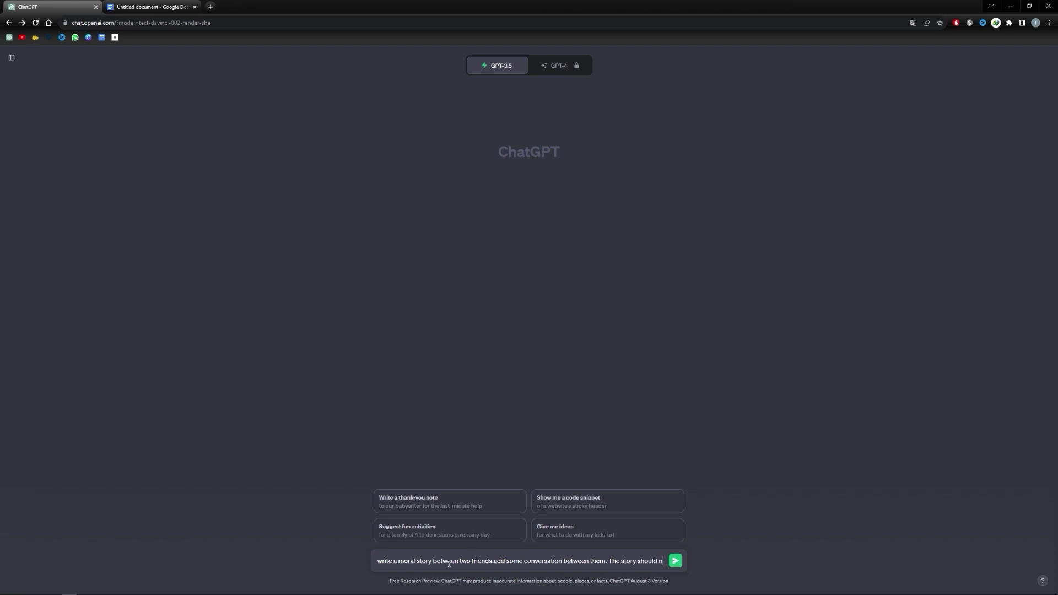
type("ot longer than 100 words.")
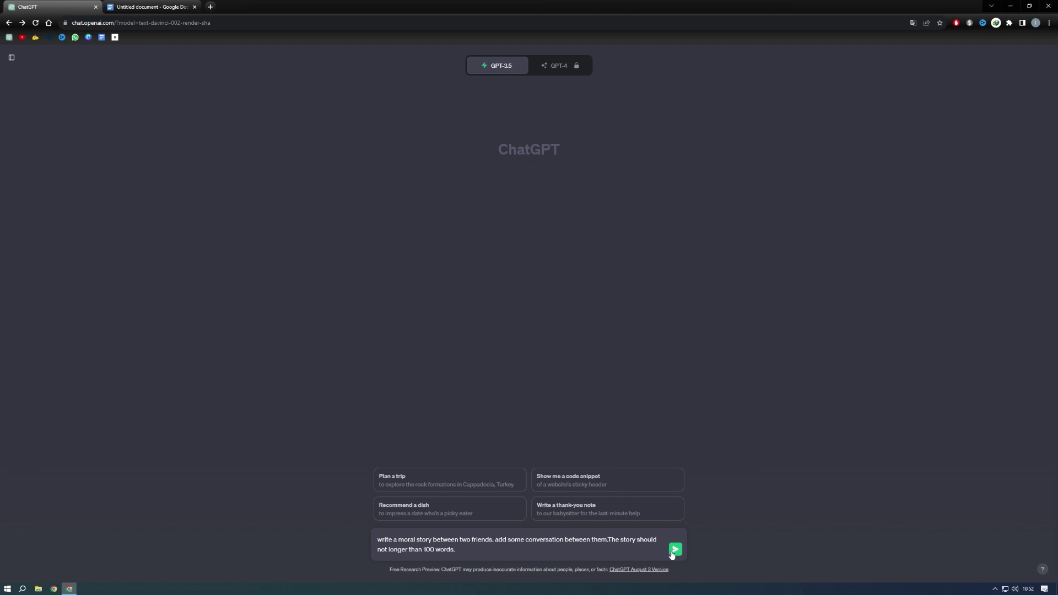
left_click(673, 551)
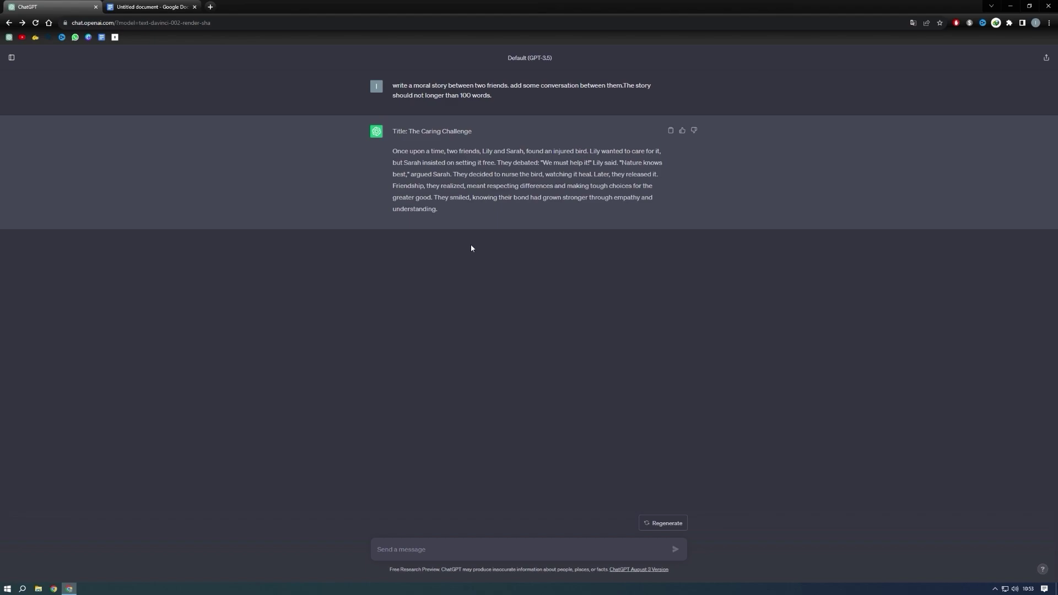
Copy 'The Caring Challenge' from ChatGPT and paste it into the blank Google Doc
left_click_drag(448, 215, 389, 131)
key("ctrl+c")
key("ctrl+Tab")
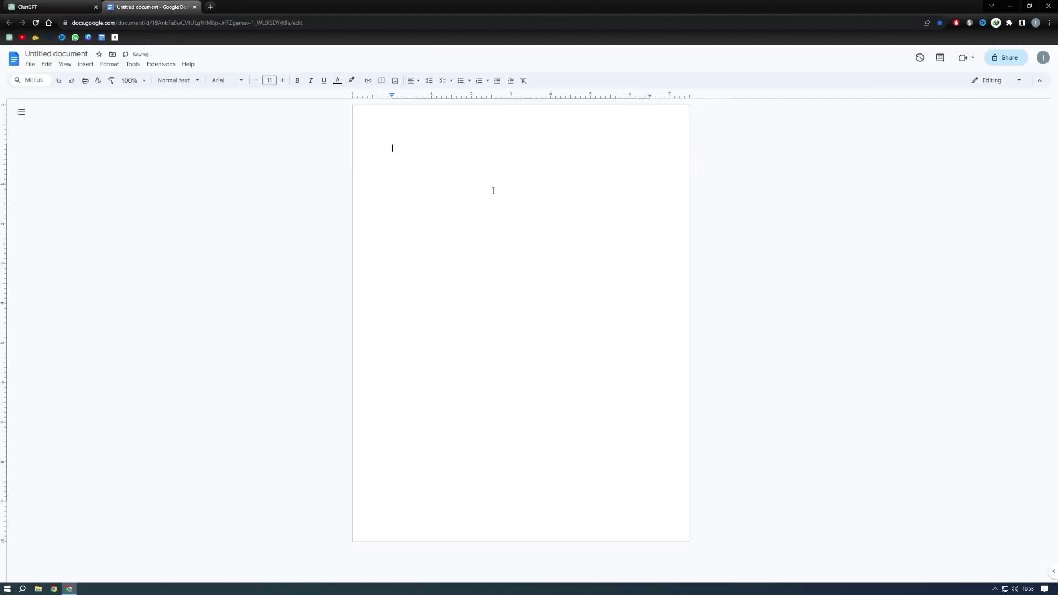
key("ctrl+v")
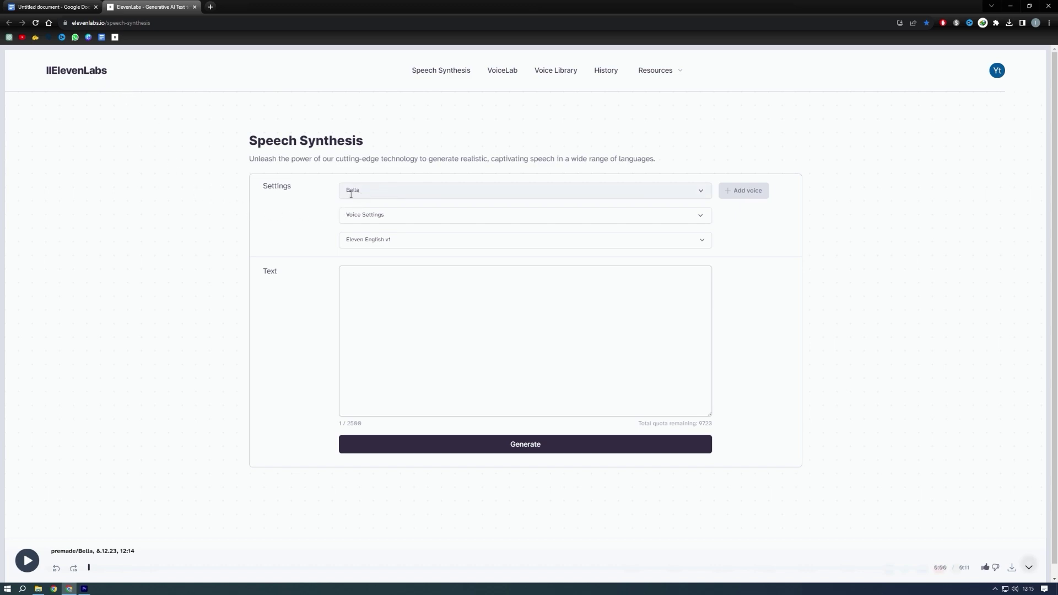
Generate and download Bella narration of the story's opening paragraphs through 'They debated:'
left_click(82, 5)
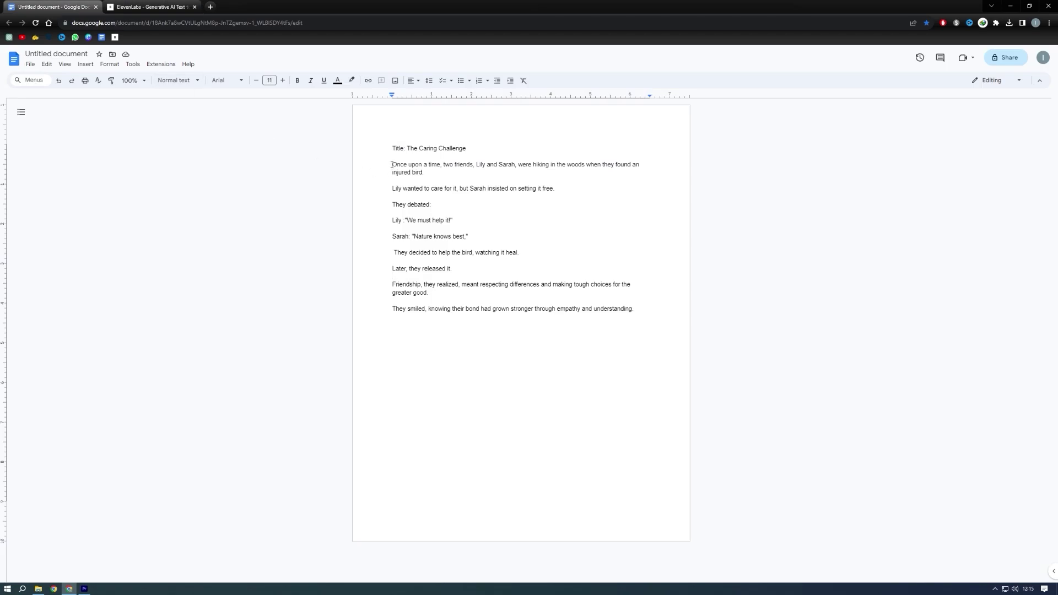
left_click_drag(395, 164, 460, 204)
right_click(437, 193)
left_click(439, 192)
left_click(146, 5)
left_click(412, 298)
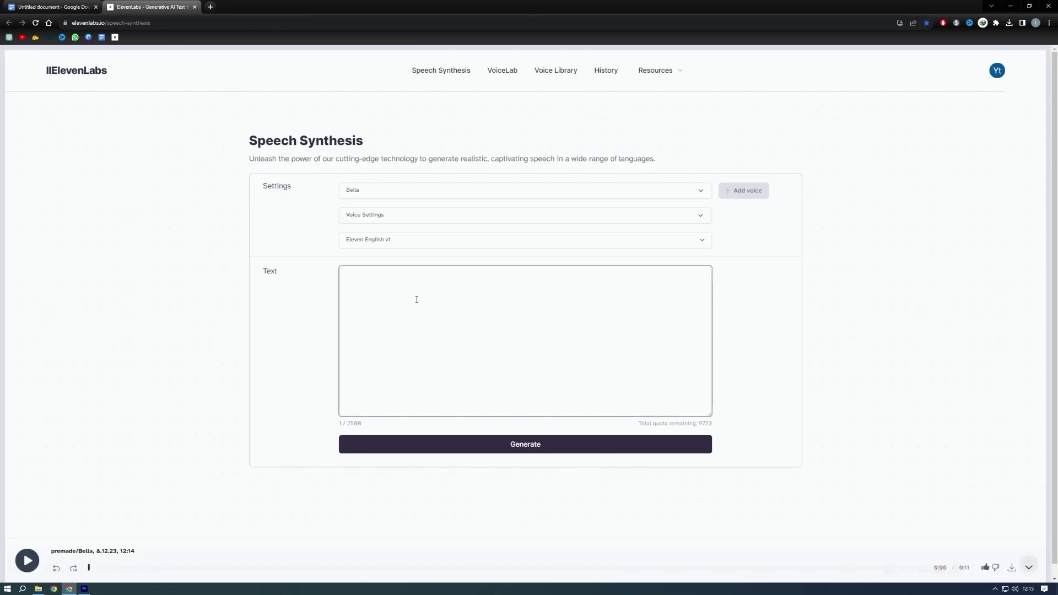
key("ctrl+v")
left_click(484, 438)
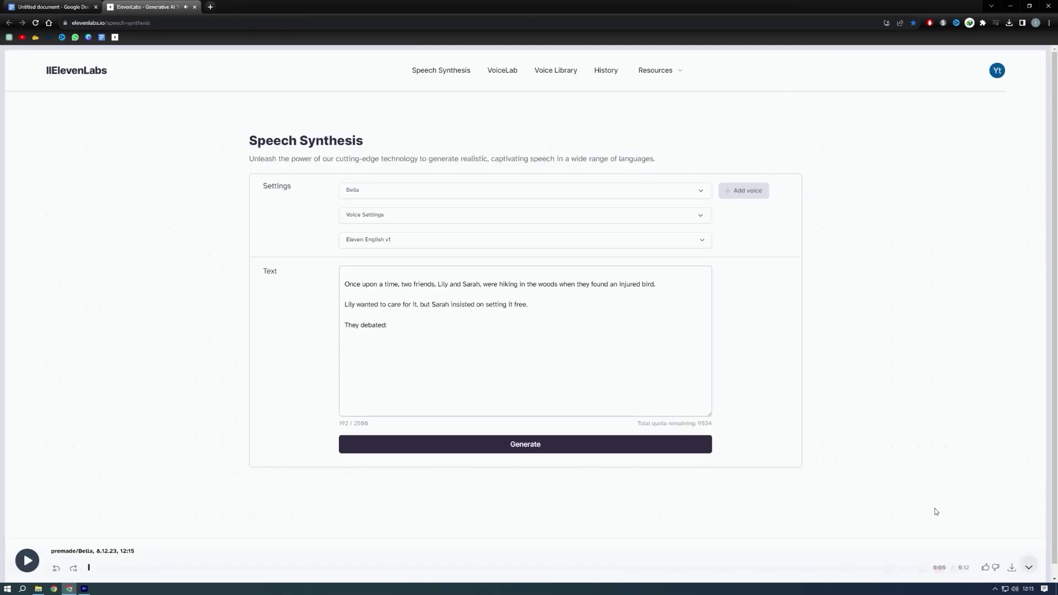
left_click(1011, 567)
Replace the ElevenLabs text with Lily's line 'We must help it!' copied from the doc
key("ctrl+Tab")
left_click_drag(407, 220, 452, 220)
key("ctrl+c")
key("ctrl+Tab")
key("ctrl+a")
key("BackSpace")
key("ctrl+v")
Voice Lily's line in Gigi after previewing voices, and download the clip
left_click(386, 190)
left_click(350, 257)
scroll(352, 286, "down", 2)
left_click(350, 297)
scroll(350, 315, "down", 2)
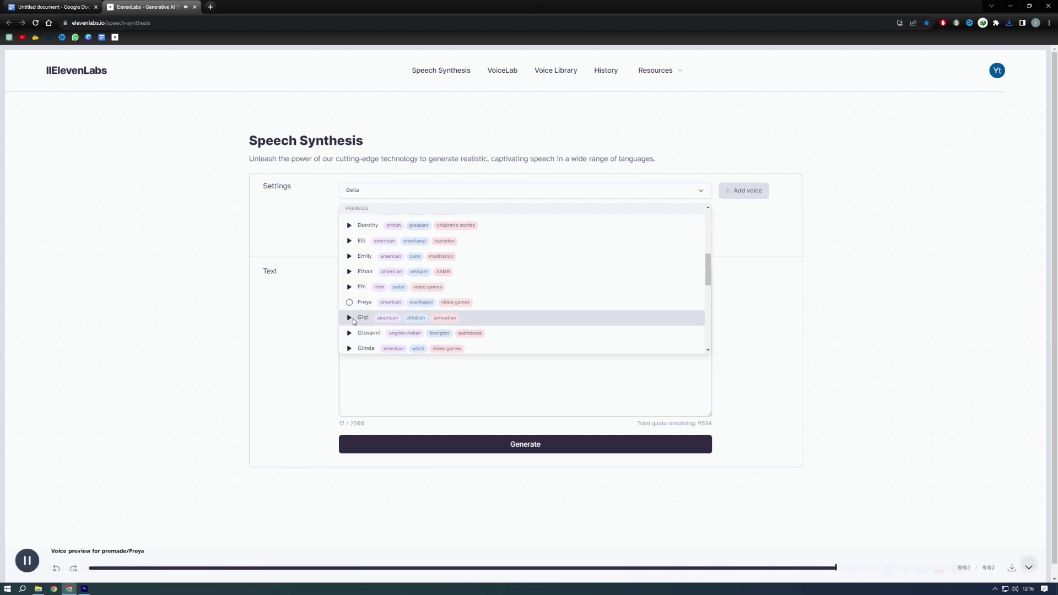
left_click(358, 314)
left_click(525, 474)
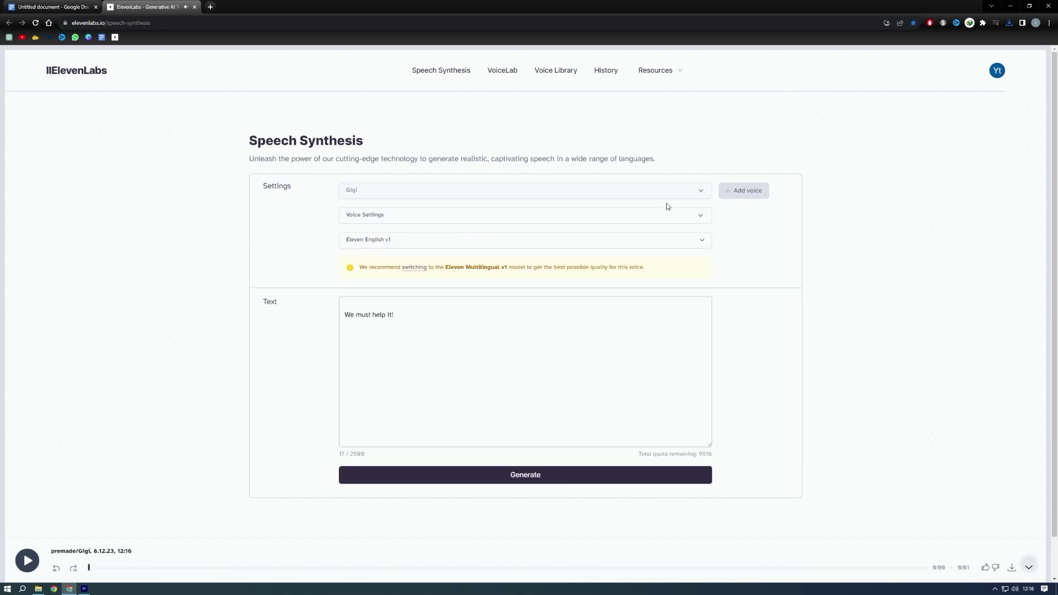
left_click(1012, 568)
Generate Sarah's line 'Nature knows best' in the Matilda voice
key("ctrl+Tab")
right_click(407, 243)
key("ctrl+Tab")
left_click(523, 190)
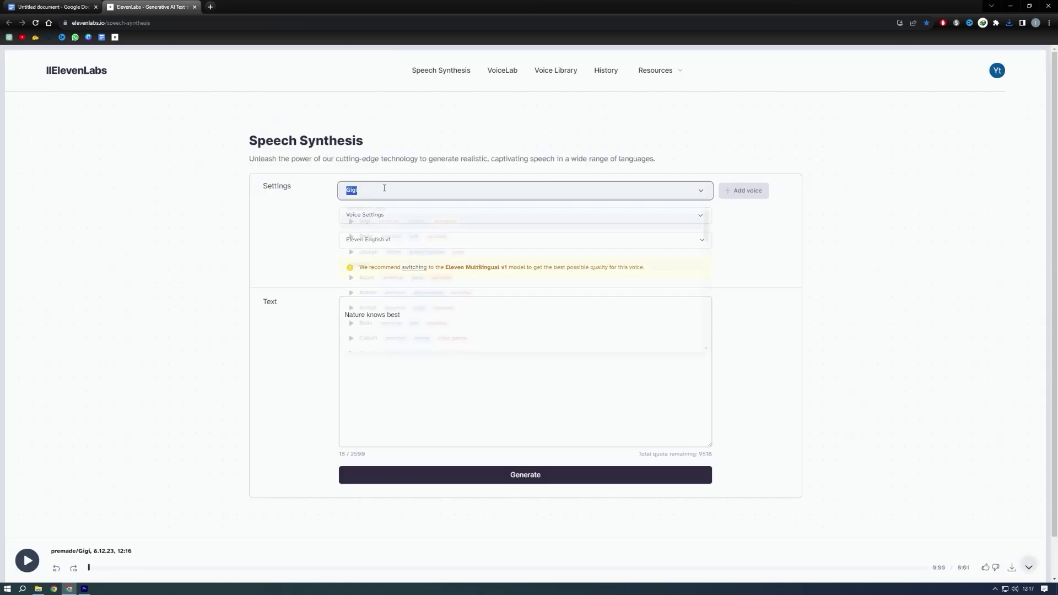
scroll(353, 275, "down", 5)
left_click(348, 286)
scroll(349, 298, "down", 2)
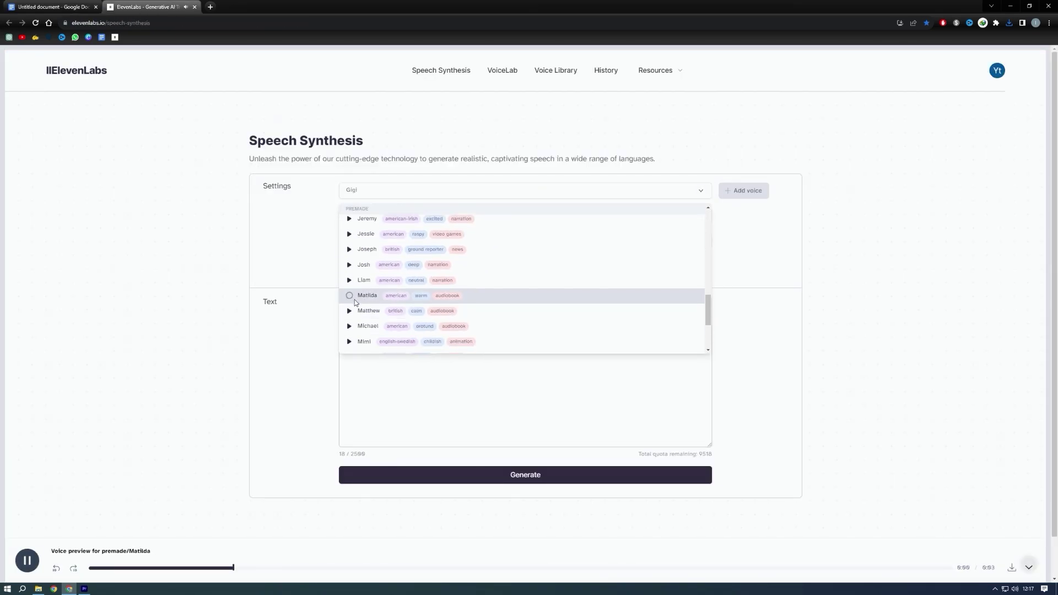
left_click(356, 298)
left_click(525, 474)
Generate Bella narration for the bird-helping line and 'Later, they released it.'
key("ctrl+Tab")
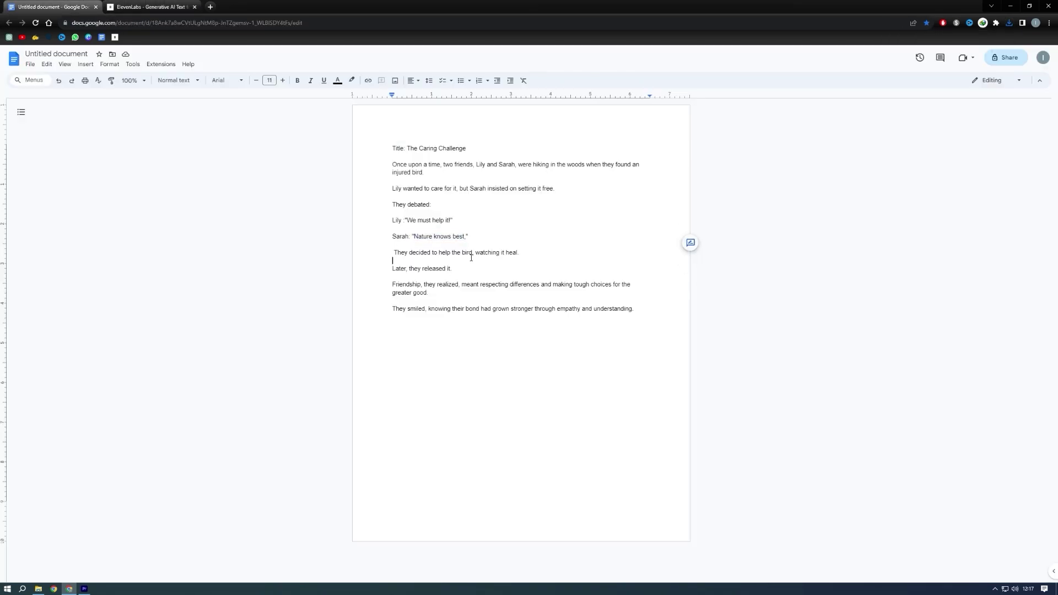
left_click_drag(393, 253, 520, 252)
key("ctrl+c")
key("ctrl+Tab")
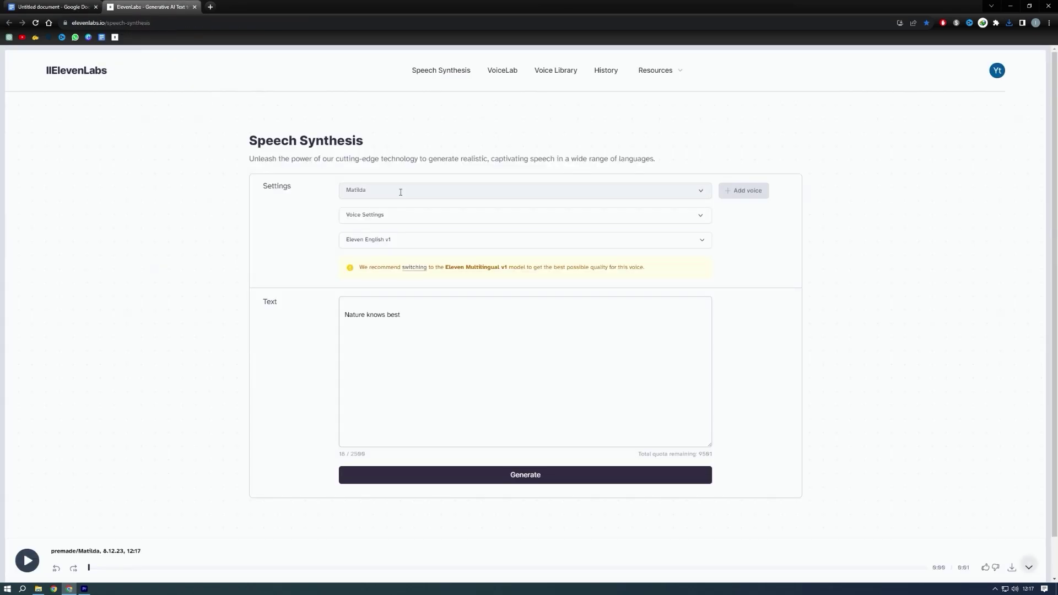
left_click(358, 270)
key("ctrl+a")
key("ctrl+v")
left_click(525, 444)
key("ctrl+Tab")
left_click_drag(393, 267, 433, 293)
key("ctrl+c")
key("ctrl+Tab")
left_click(380, 273)
key("ctrl+a")
key("ctrl+v")
left_click(512, 447)
Generate Bella narration for the Friendship line and the final 'They smiled' line
key("ctrl+Tab")
key("ctrl+c")
key("ctrl+Tab")
left_click(476, 304)
key("ctrl+a")
key("ctrl+v")
key("ctrl+Return")
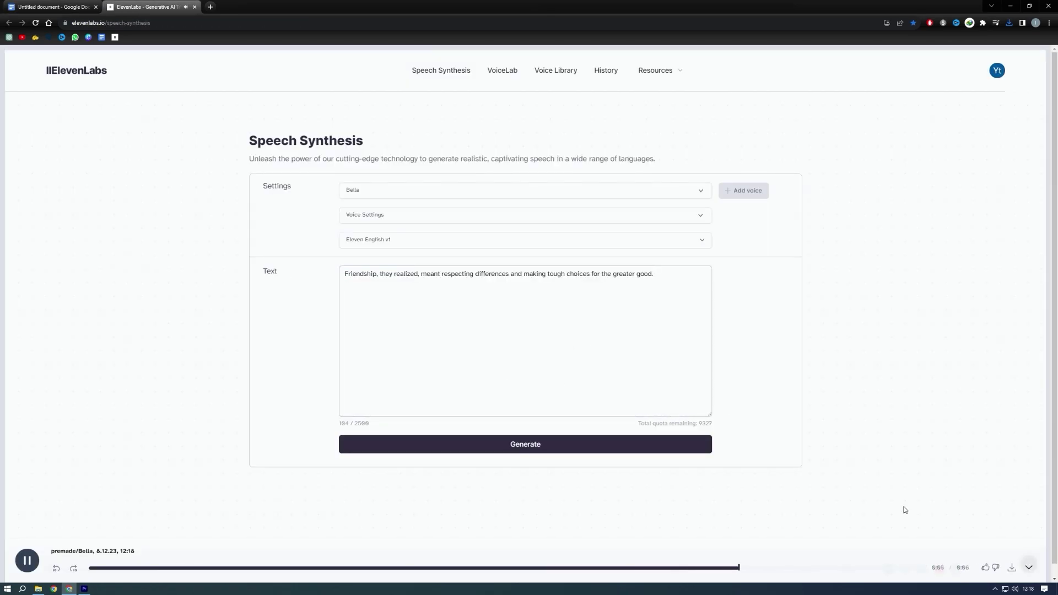
key("ctrl+Tab")
key("ctrl+Tab")
left_click(535, 347)
key("ctrl+a")
key("ctrl+v")
left_click(583, 444)
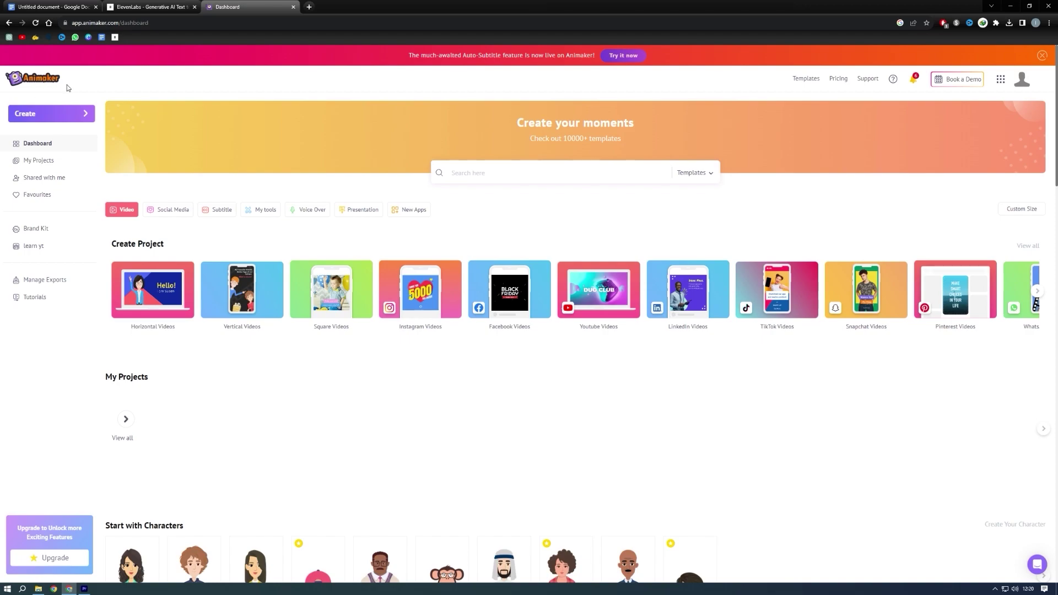
Create a blank Animaker project and choose its video size
left_click(65, 116)
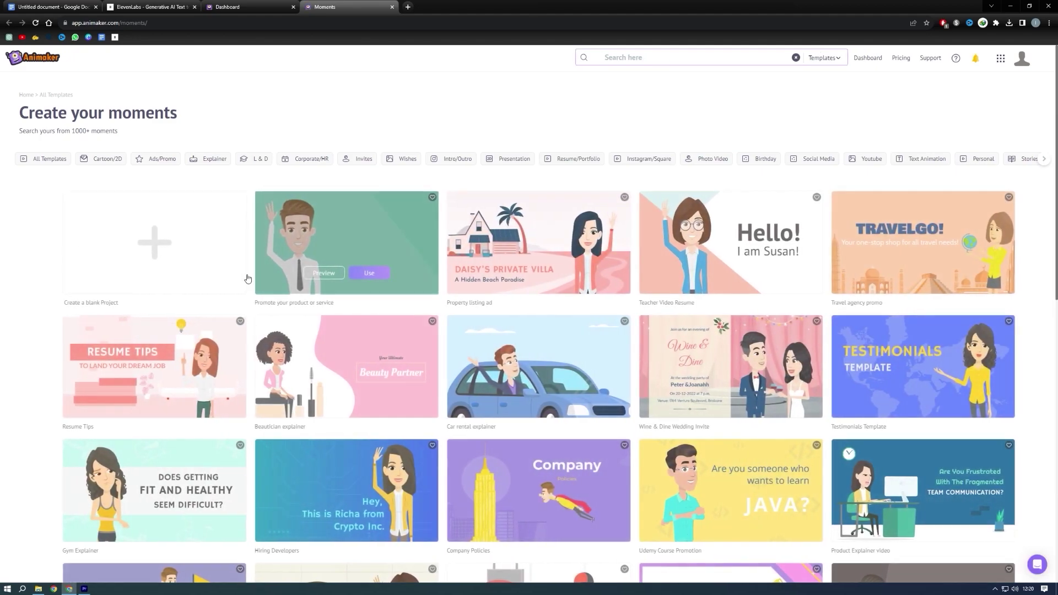
left_click(137, 237)
left_click(464, 324)
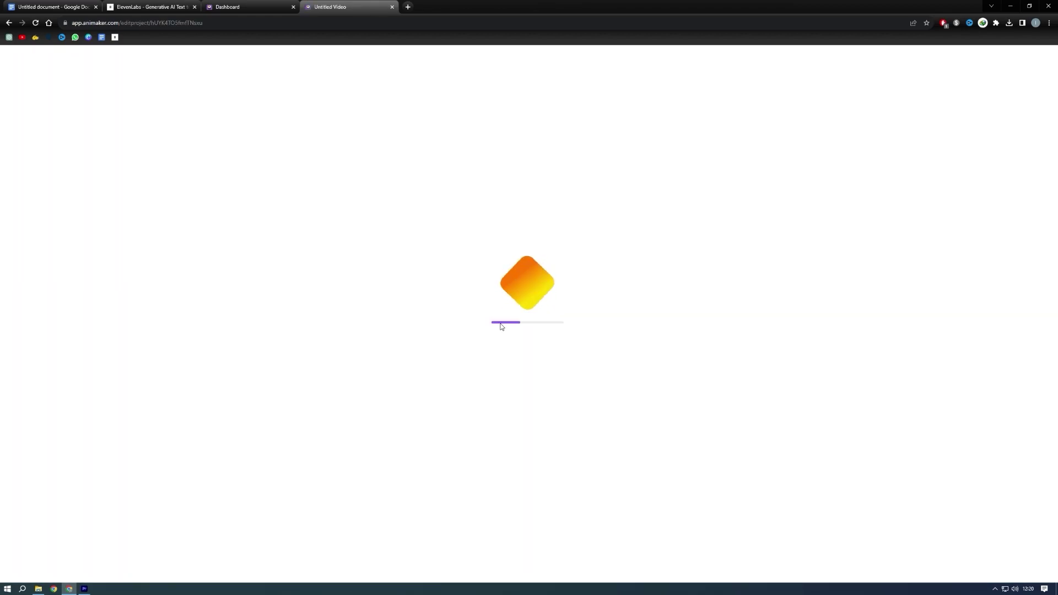
Select the story's opening paragraph in Docs and close the Animaker dashboard tab
left_click(52, 7)
left_click_drag(392, 165, 435, 172)
key("ctrl+Tab")
key("ctrl+Tab")
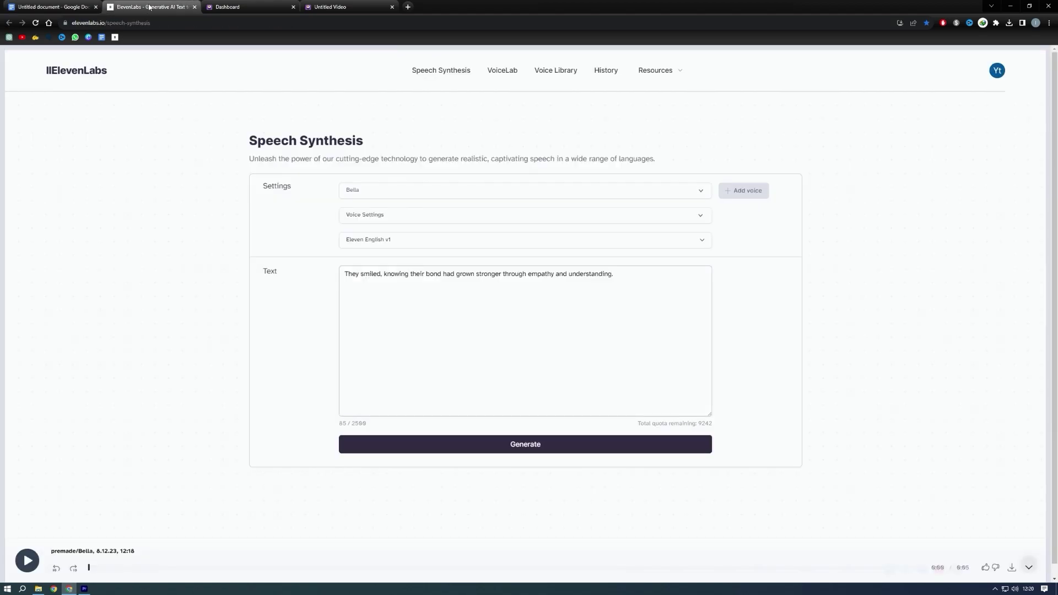
key("ctrl+w")
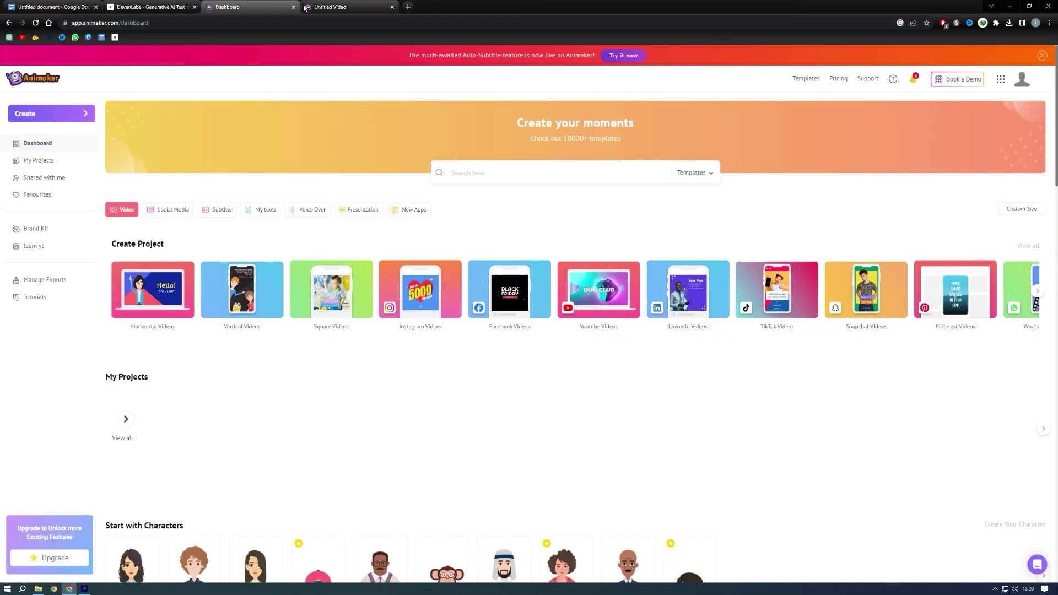
Search backgrounds for 'forest' and apply the cartoon forest to Scene 1
left_click(14, 181)
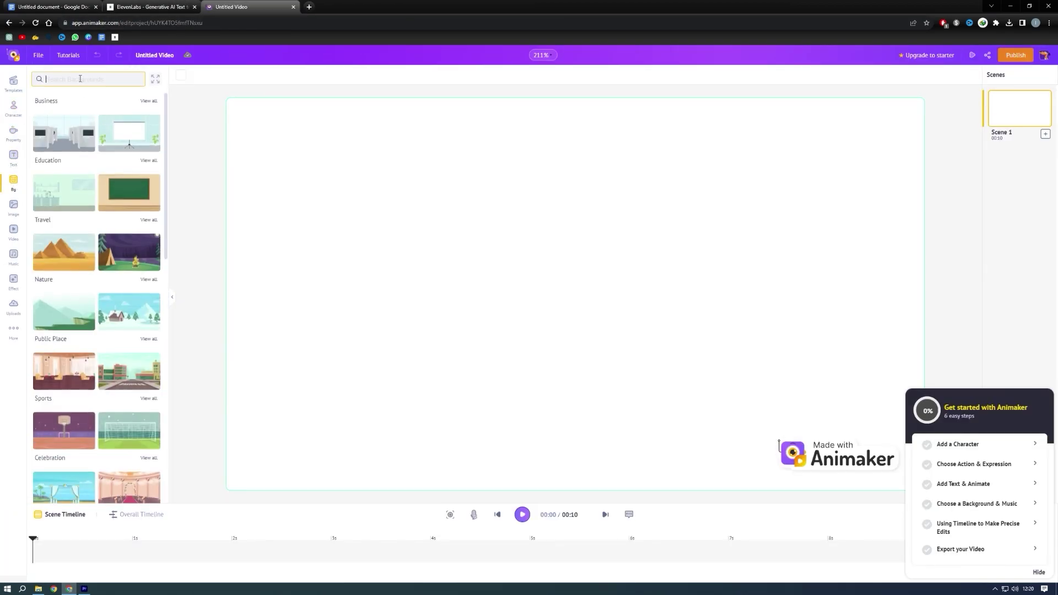
type("forest")
key("Return")
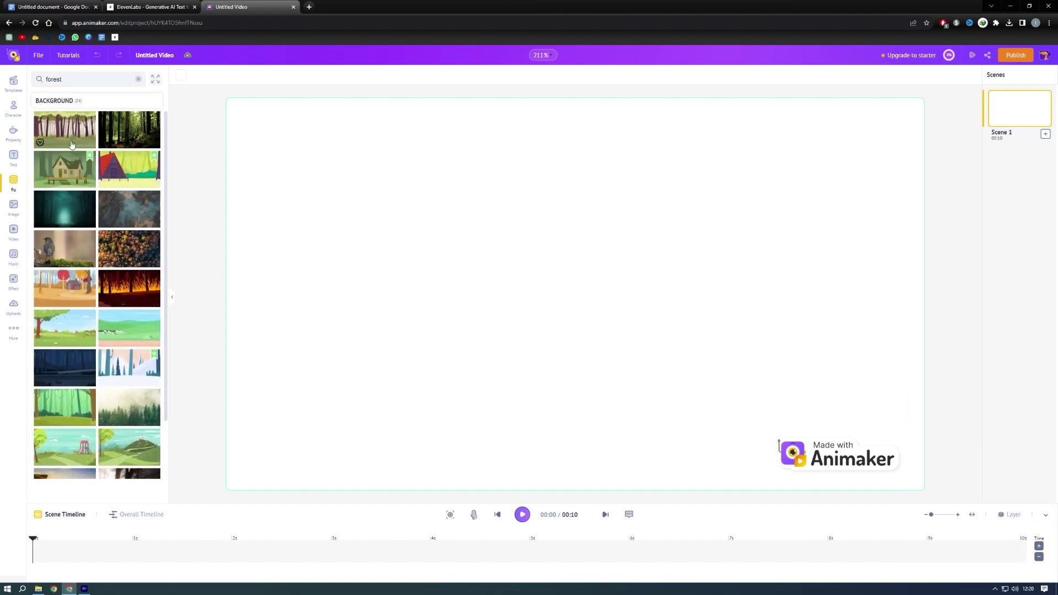
left_click(69, 135)
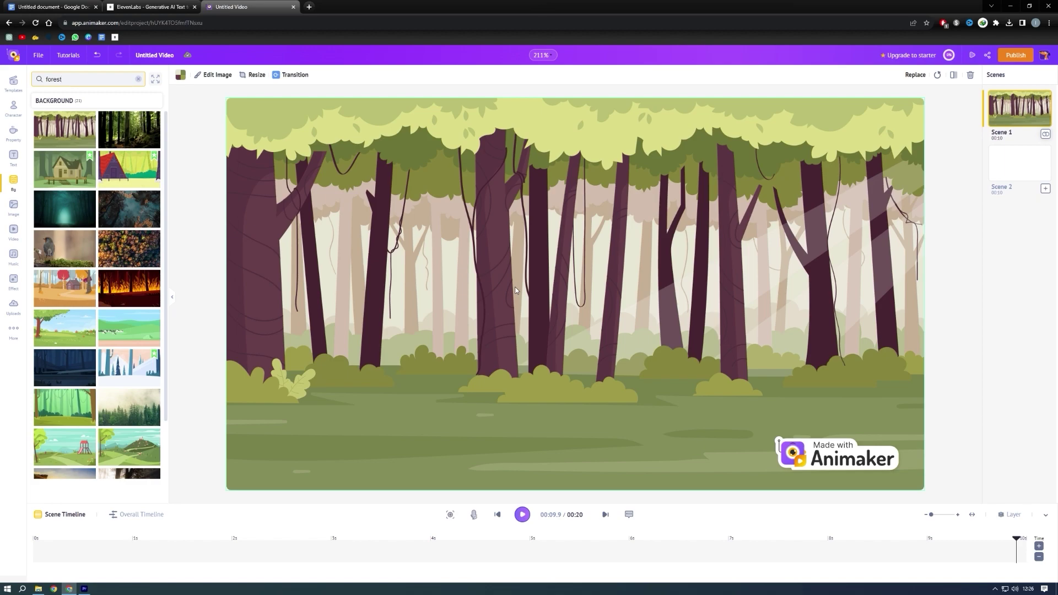
Add Eleven1.Mp3 from Uploads to Scene 1 and trim the scene to 7.9 seconds
left_click(13, 306)
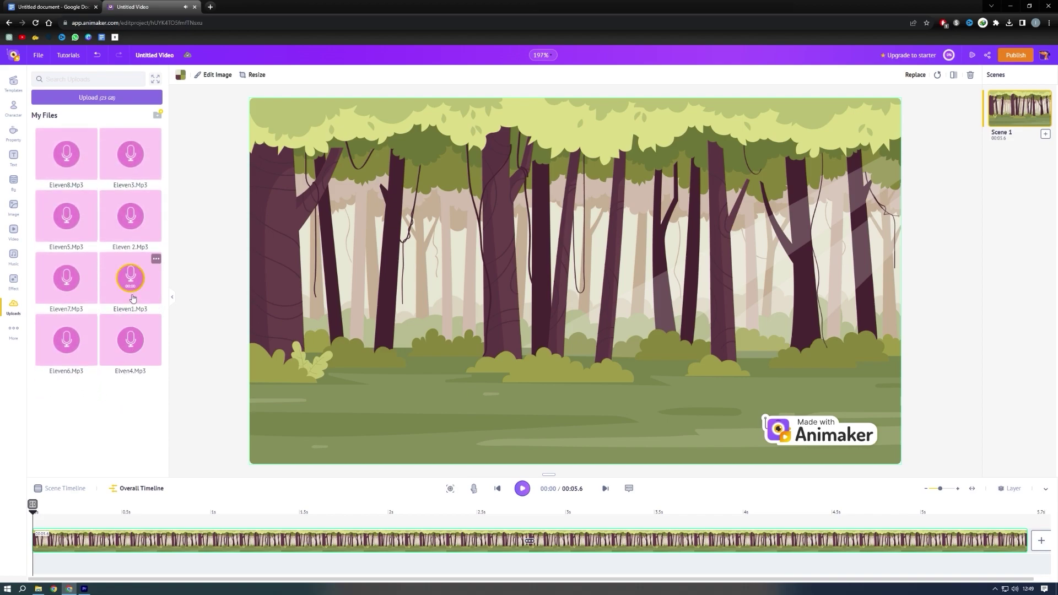
left_click(130, 277)
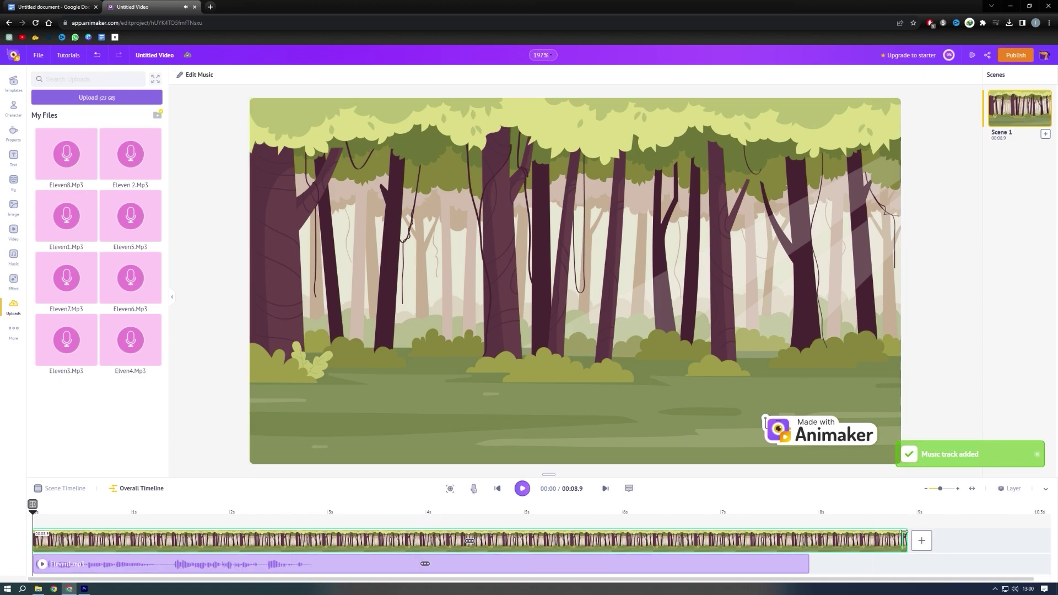
left_click_drag(903, 537, 806, 540)
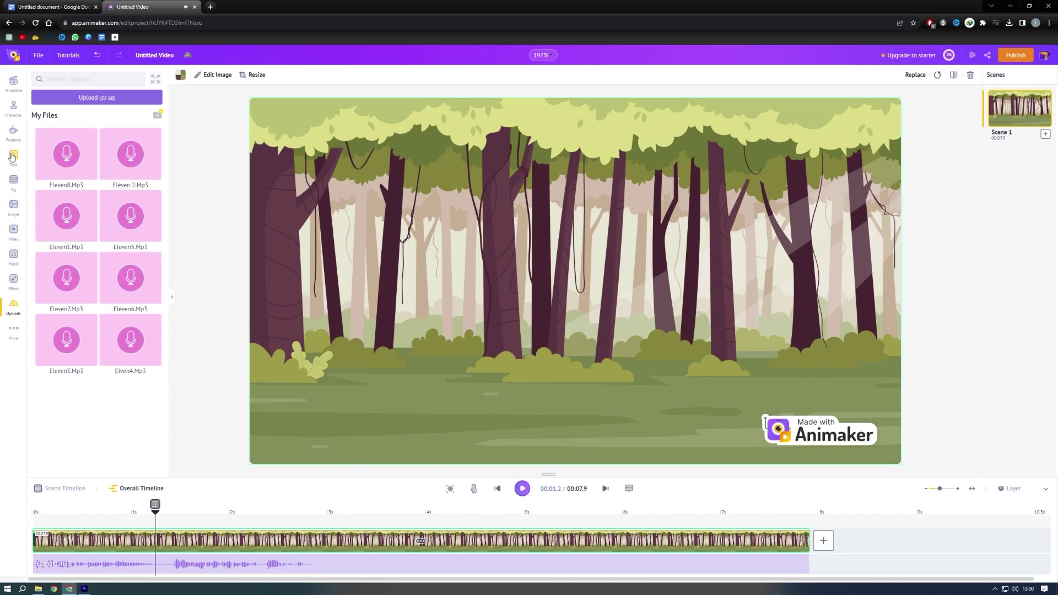
Add a woman at the forest's left edge, enlarge her, and give her the hiking walk
left_click(13, 105)
left_click(47, 226)
left_click_drag(574, 276, 319, 276)
left_click_drag(276, 160, 242, 195)
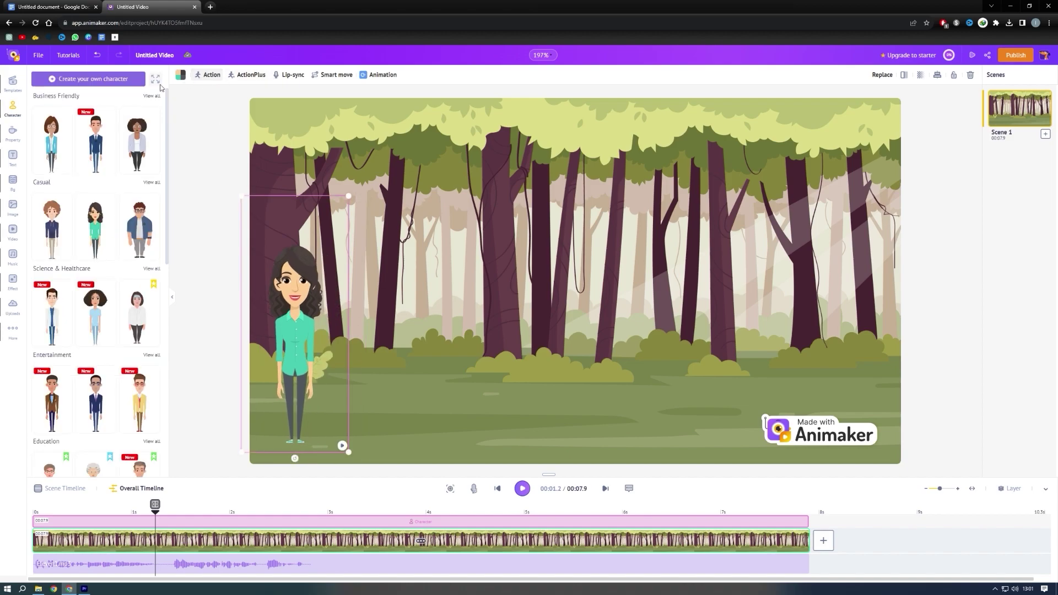
left_click(208, 74)
left_click(83, 106)
type("walking")
key("Return")
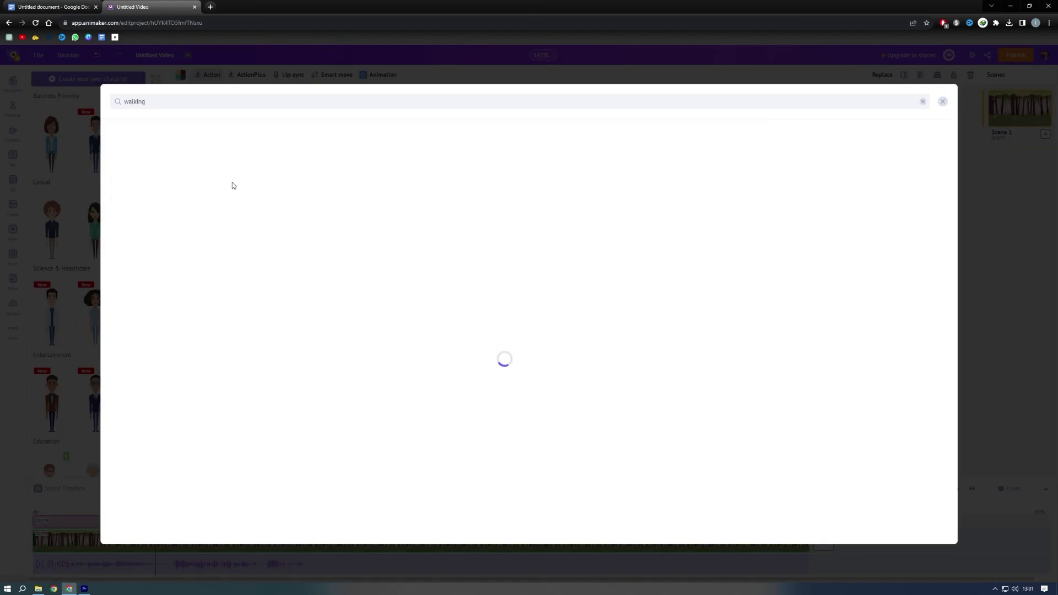
left_click(378, 241)
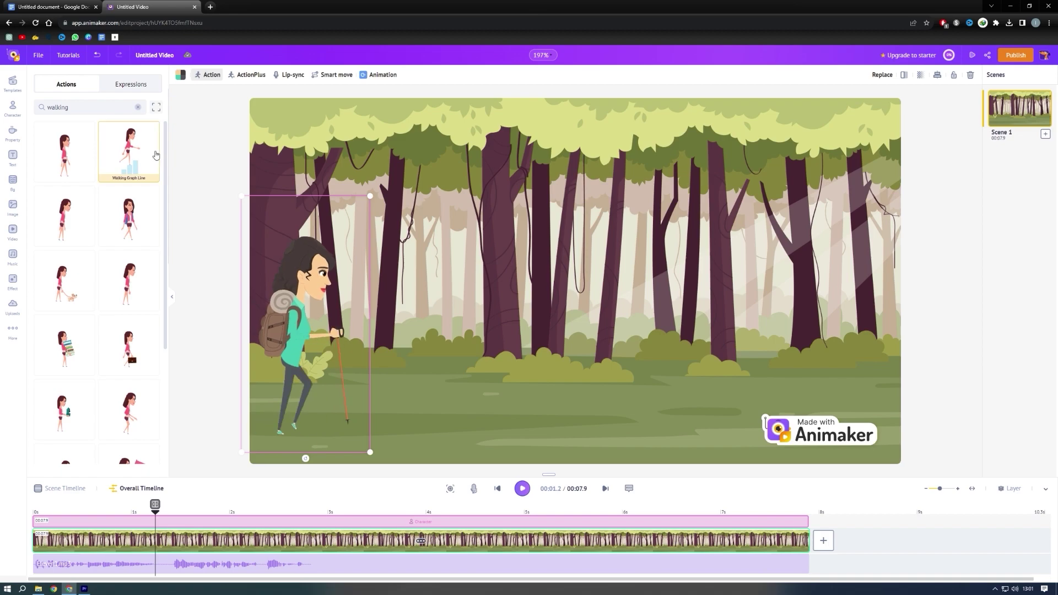
key("Escape")
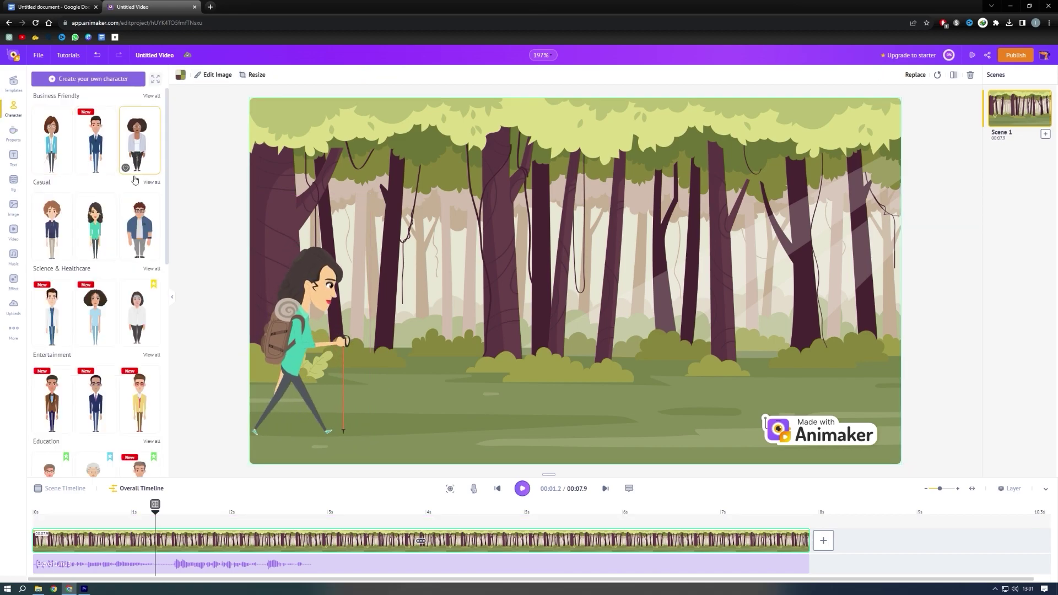
Add the Business Friendly woman and give her the same 'walking' hiking action
left_click(58, 145)
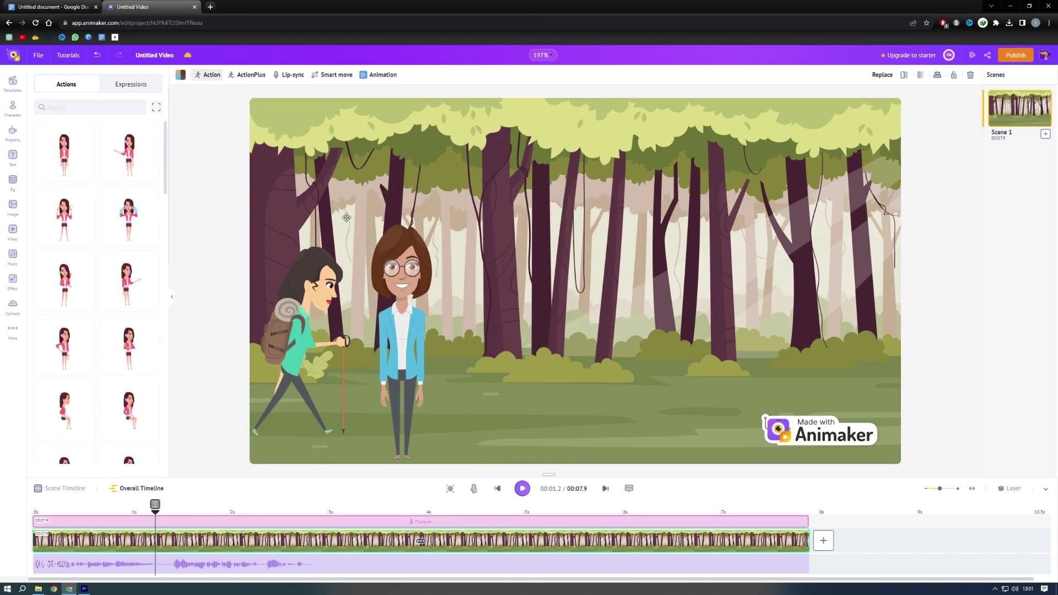
left_click(156, 106)
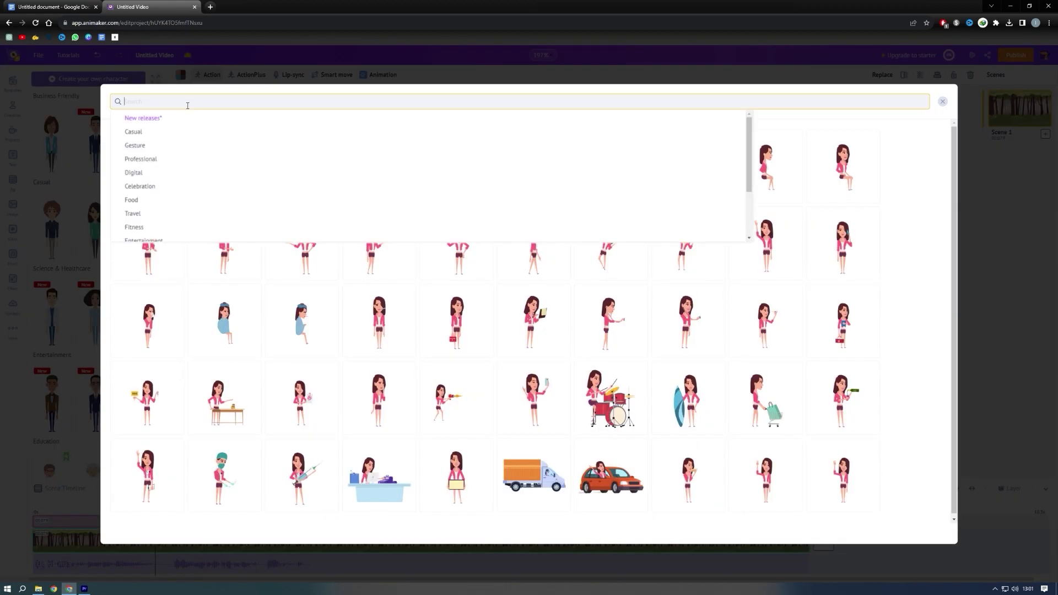
type("walking")
key("Return")
left_click(379, 245)
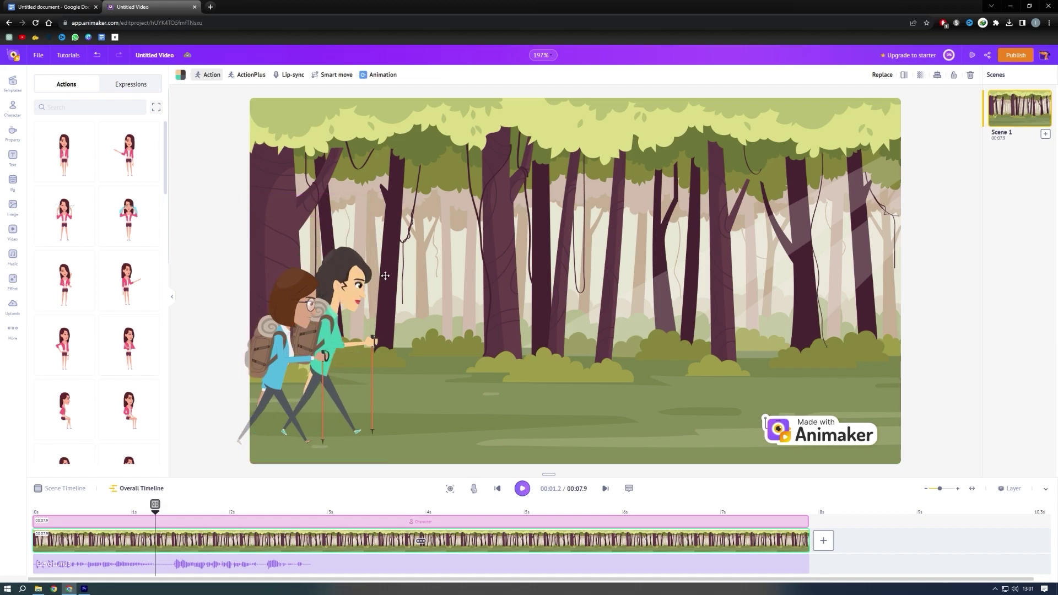
left_click(458, 318)
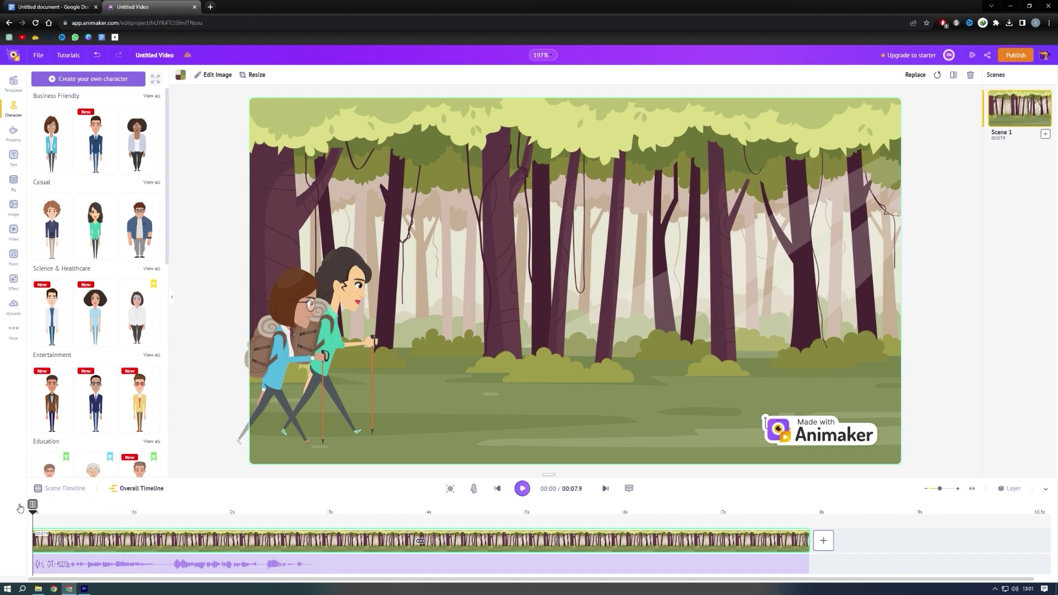
left_click(268, 366)
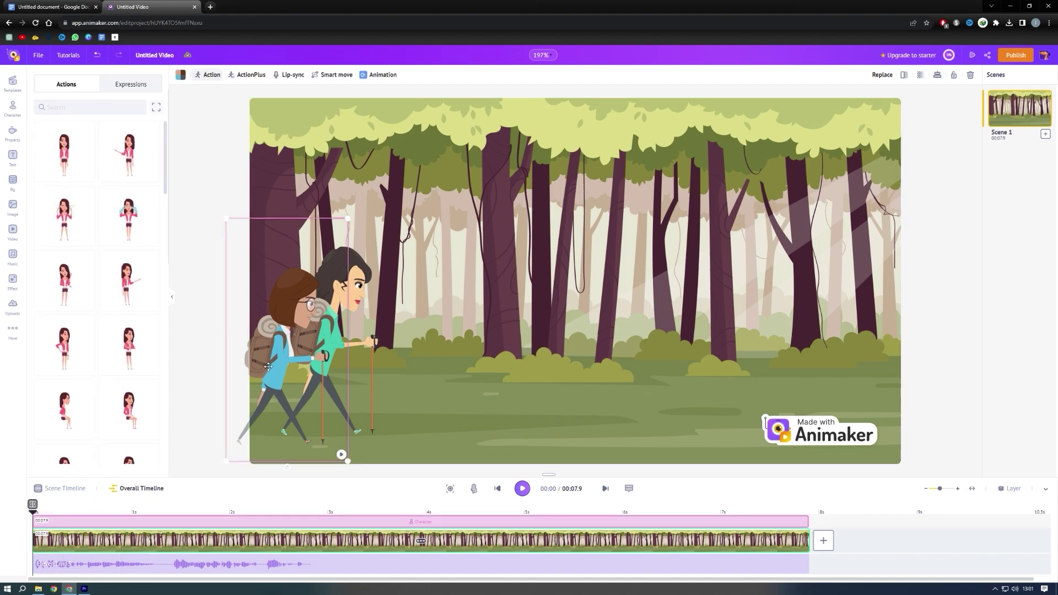
Apply the Left to right Smart move to both hikers, extending each path to the right edge
left_click(328, 75)
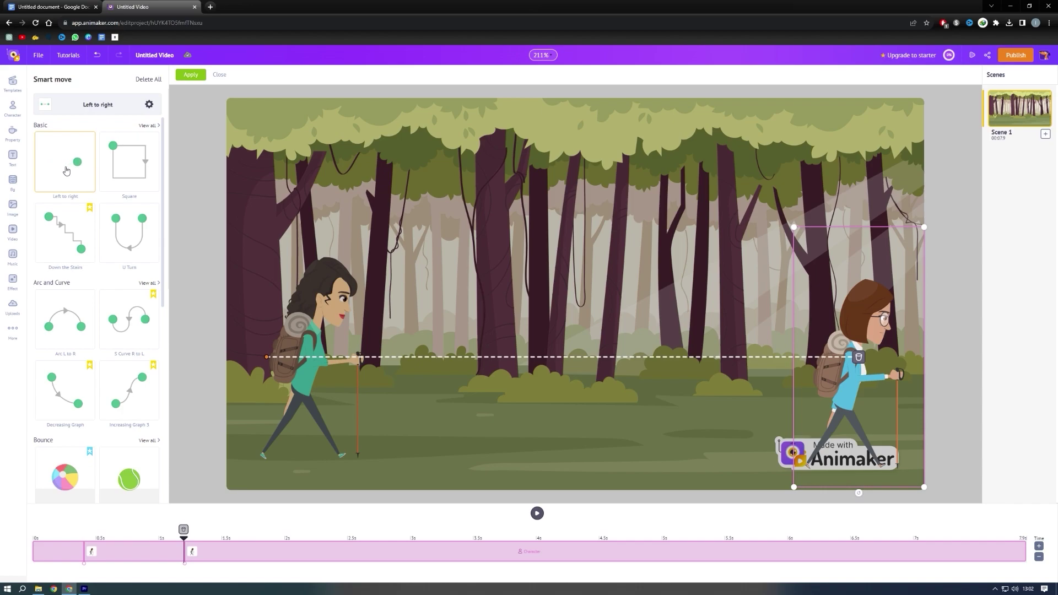
left_click(66, 170)
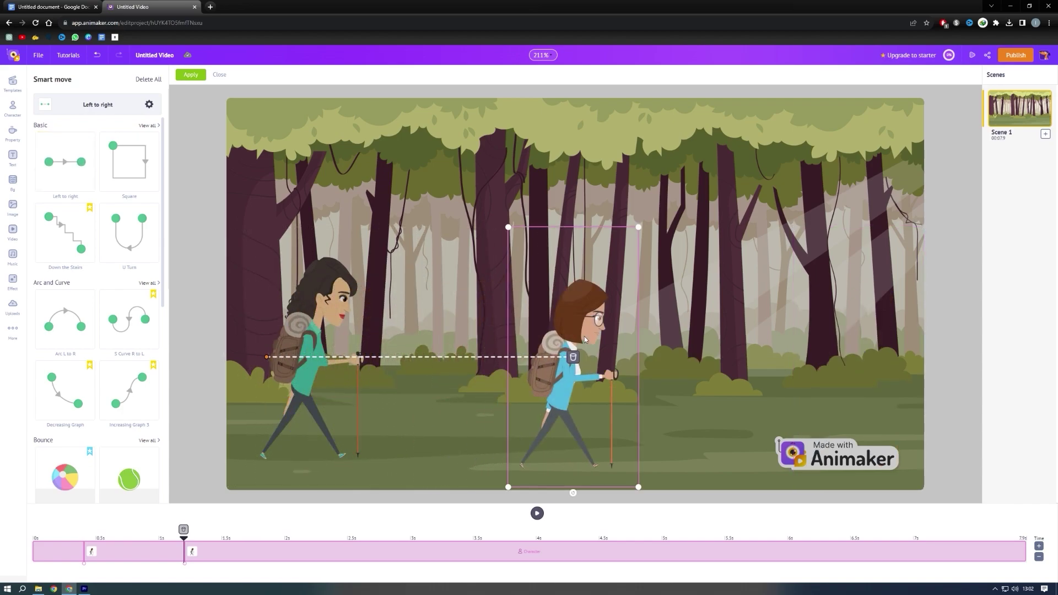
left_click_drag(807, 340, 996, 340)
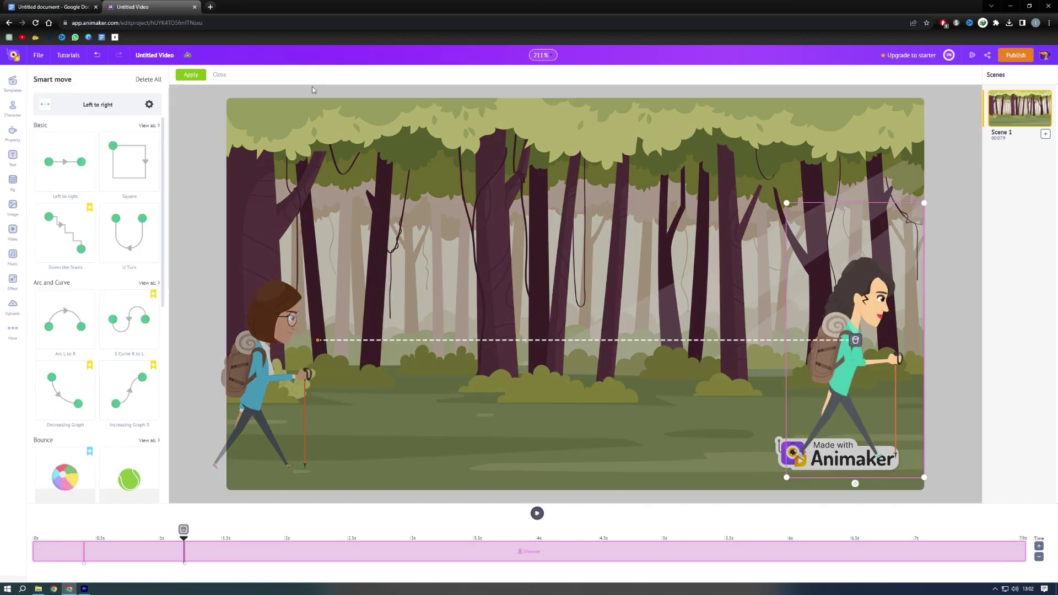
left_click_drag(855, 366, 976, 365)
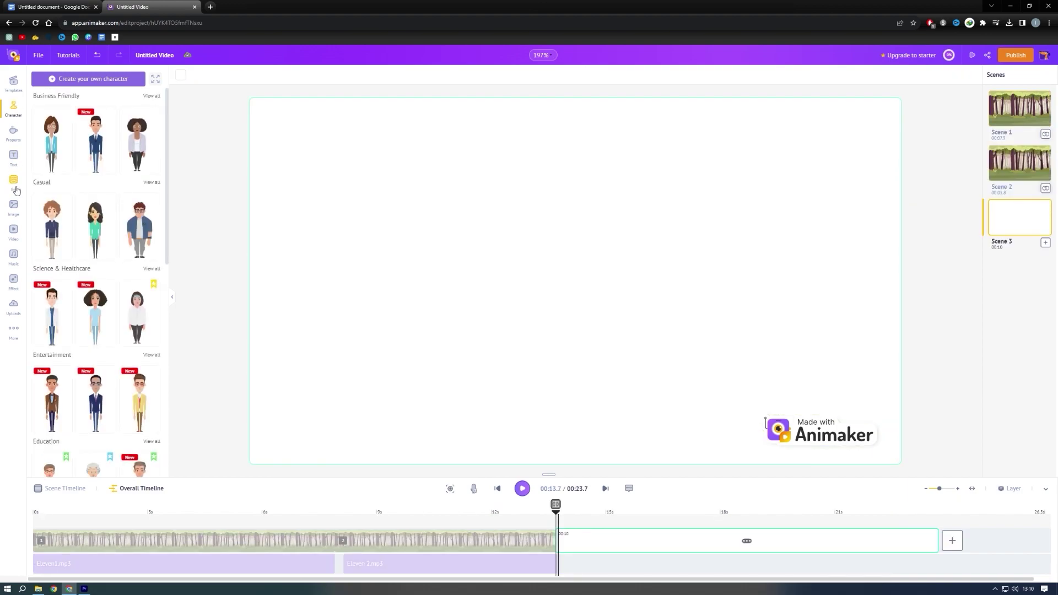
Search props for 'bird', add the red bird to forest Scene 3, then review Scene 4
left_click(13, 181)
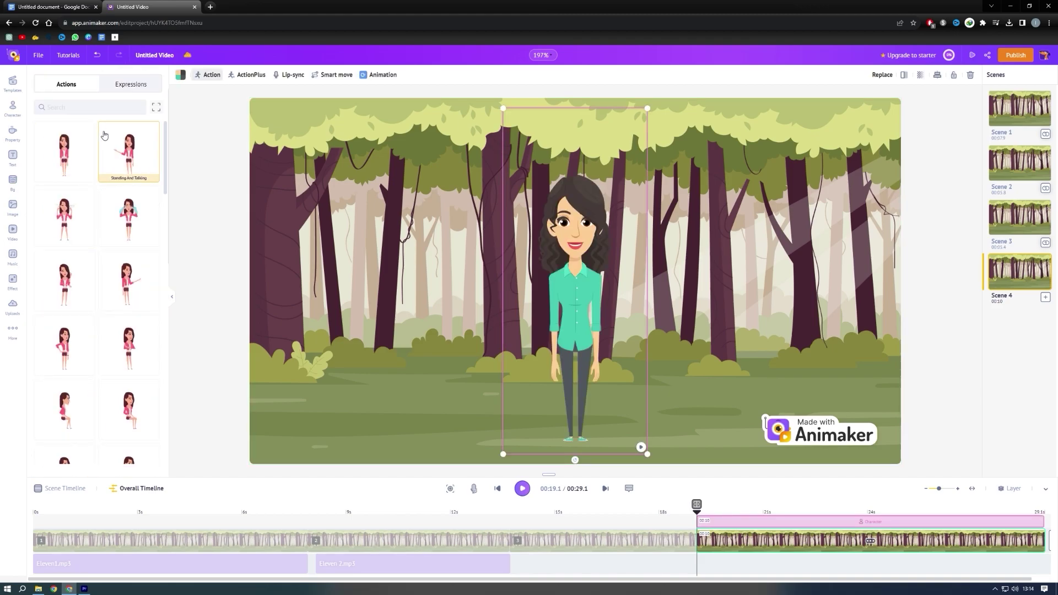
left_click(621, 538)
left_click(13, 133)
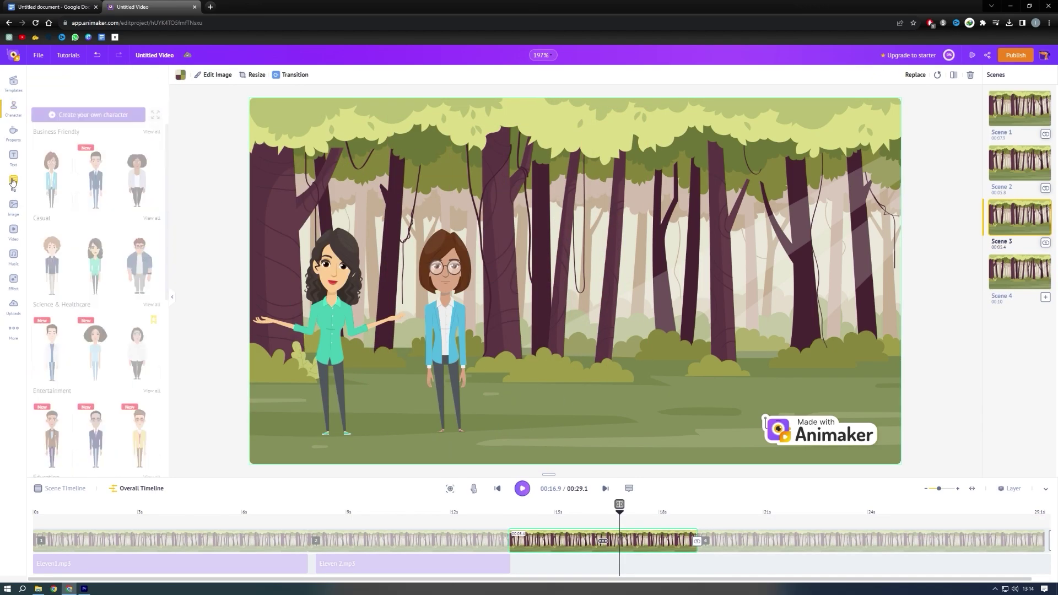
left_click(83, 79)
type("bird")
key("Return")
left_click(46, 129)
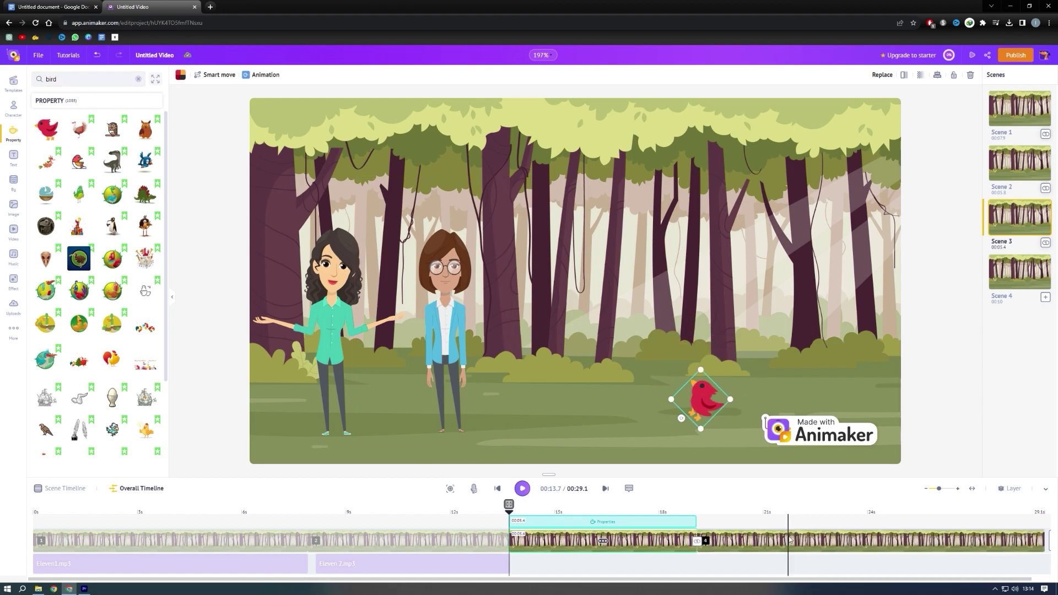
left_click(789, 515)
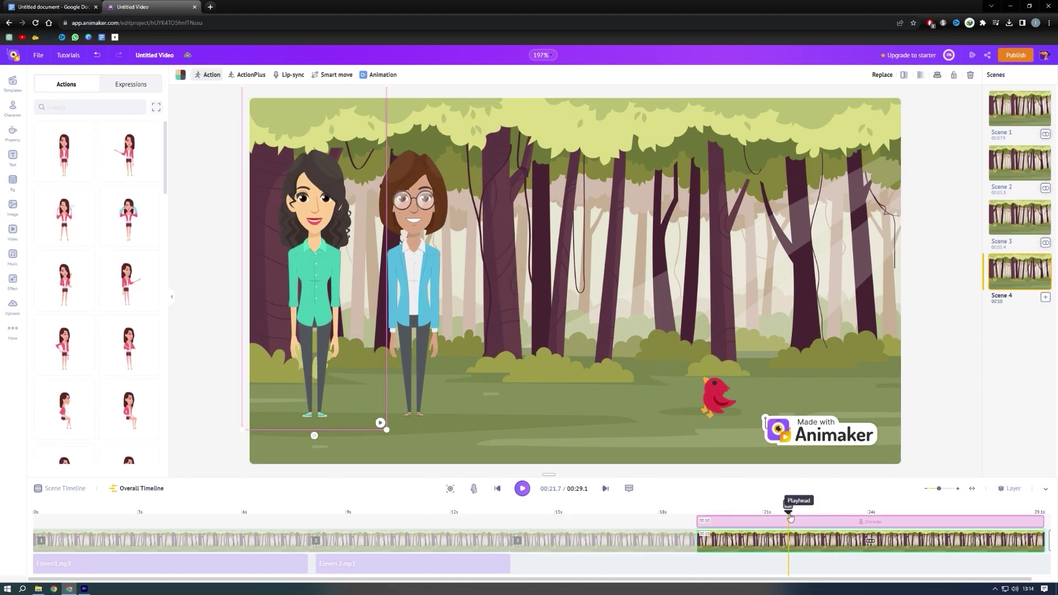
left_click(550, 513)
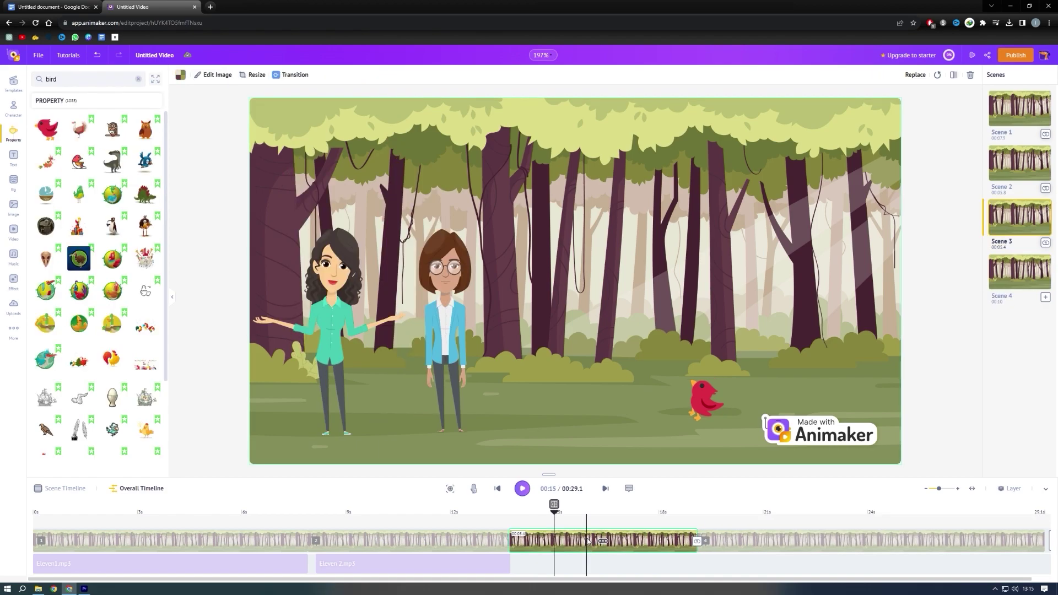
left_click(14, 306)
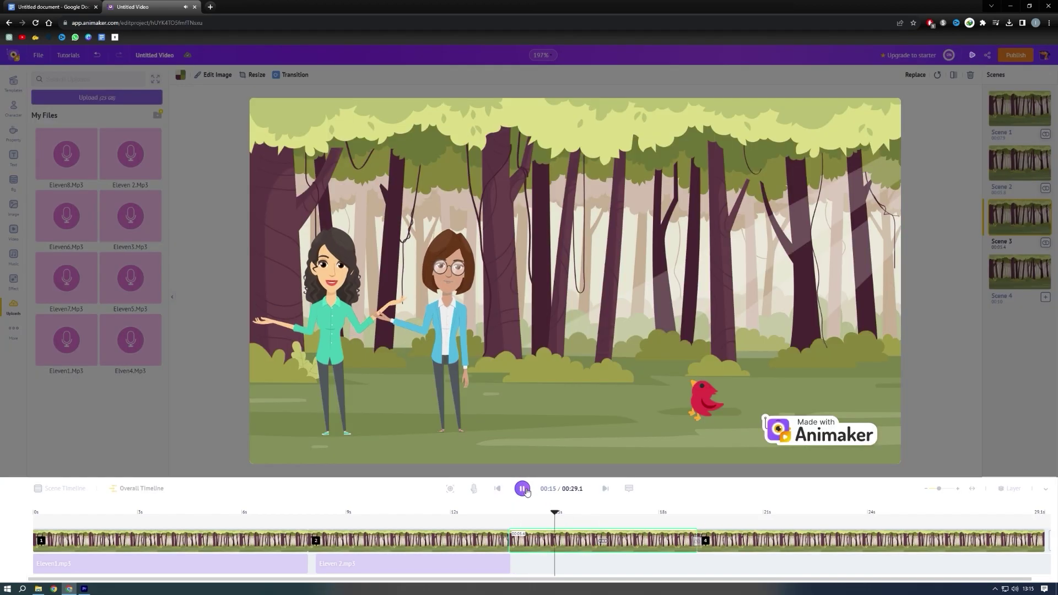
left_click(777, 546)
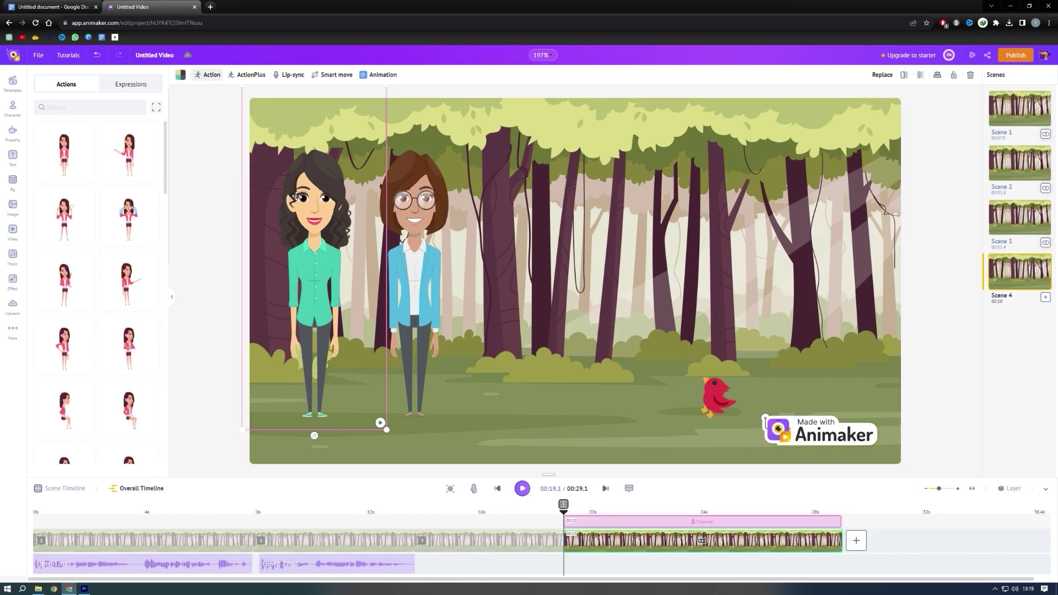
Lip-sync the women to uploaded voice files, including eleven5.mp3 for Scene 5, then preview the voices
left_click(287, 76)
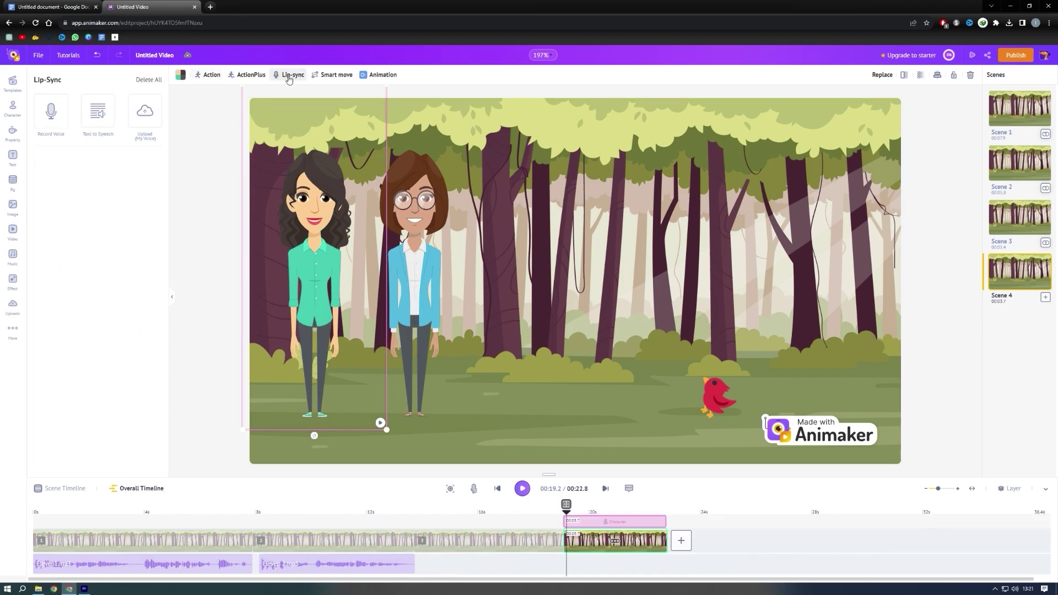
left_click(145, 122)
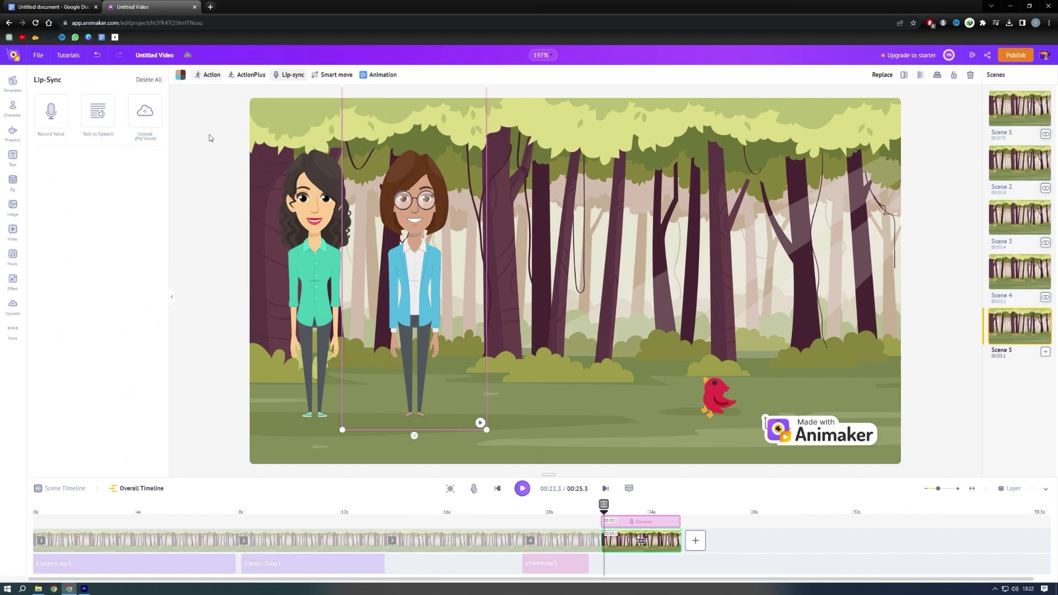
left_click(145, 122)
left_click(130, 145)
left_click(522, 488)
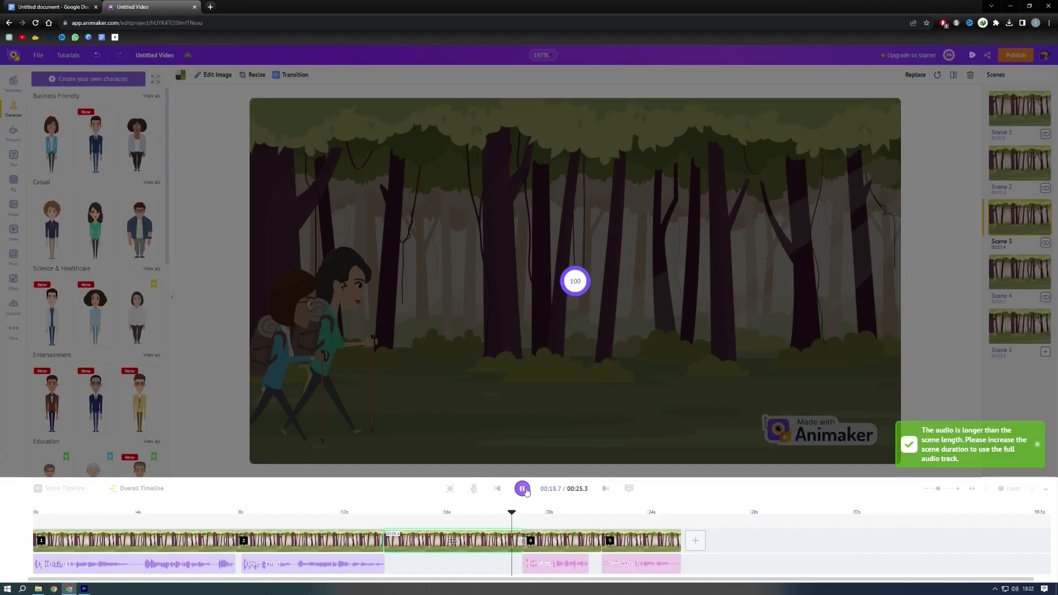
left_click(562, 540)
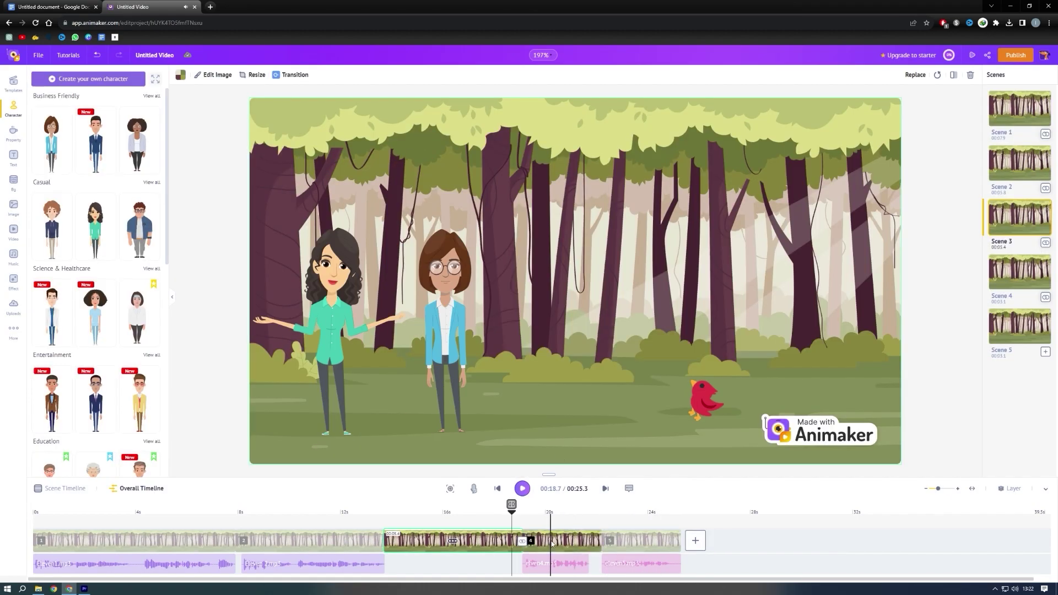
Give the Scene 4 woman a talking action from the action library
left_click(317, 308)
left_click(83, 105)
left_click(153, 106)
key("Escape")
left_click(156, 106)
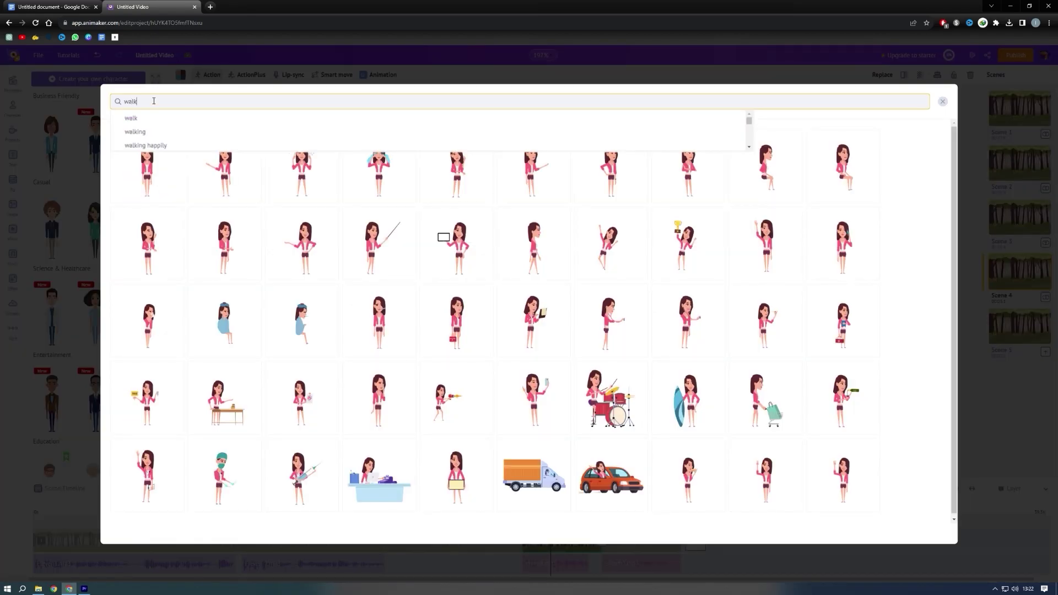
type("talking")
key("Return")
left_click(156, 171)
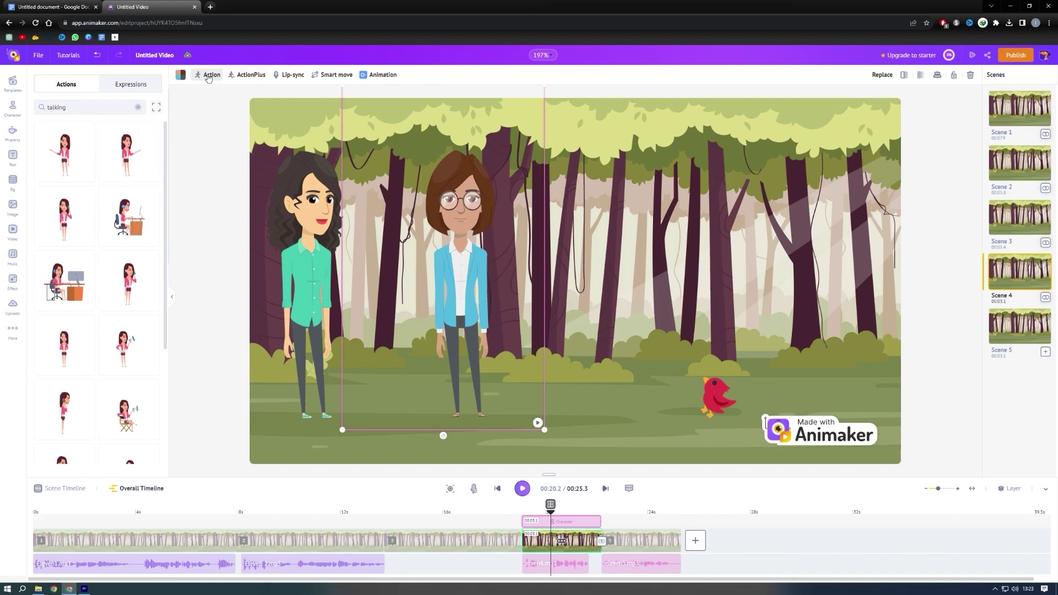
Add a smiling standing action to the centre woman and preview the scenes
left_click(135, 107)
type("standing")
key("Return")
left_click(149, 166)
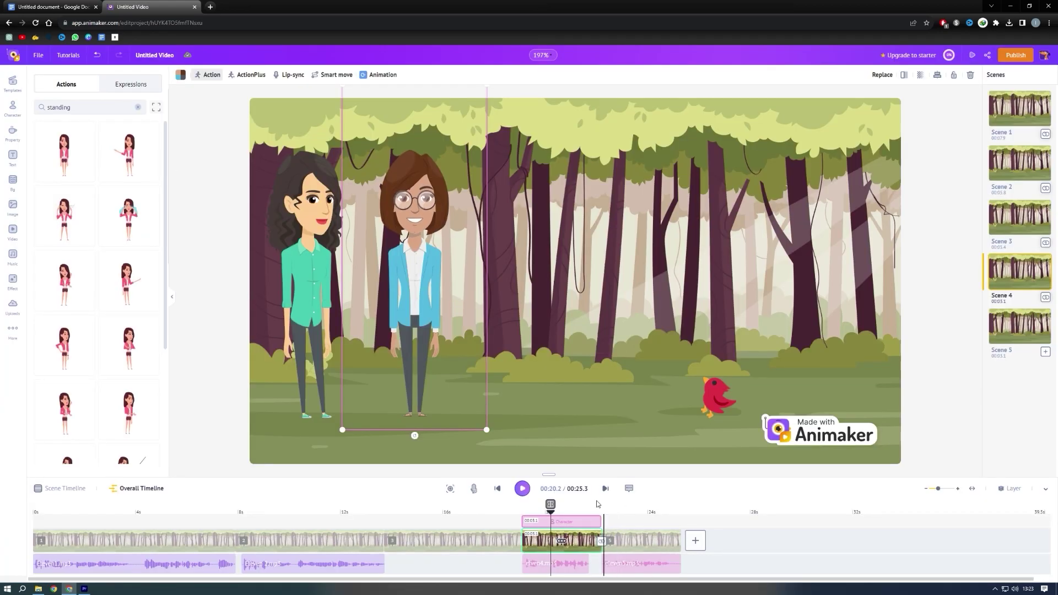
key("space")
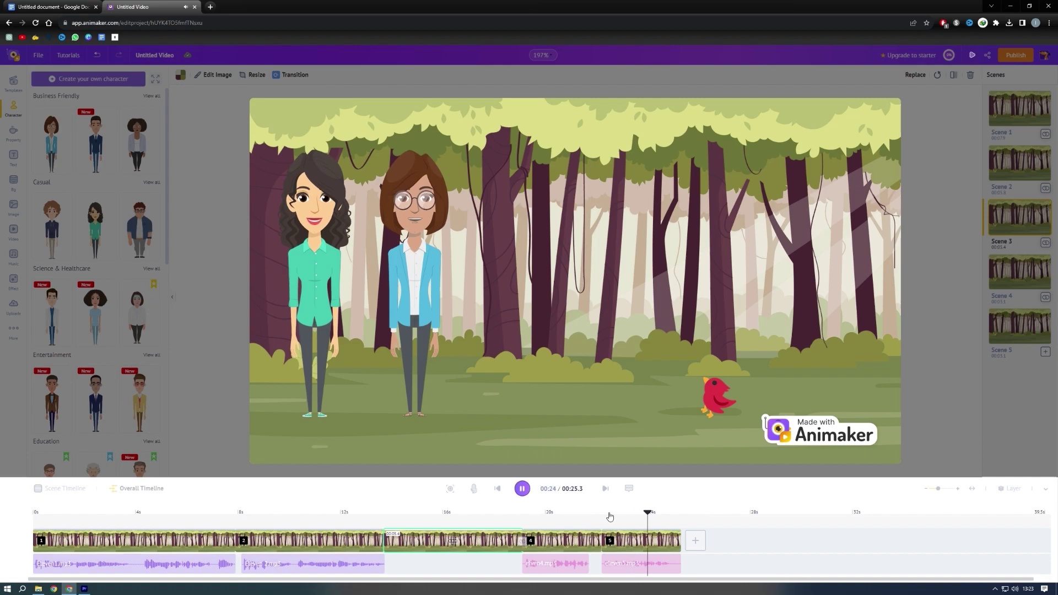
left_click(609, 516)
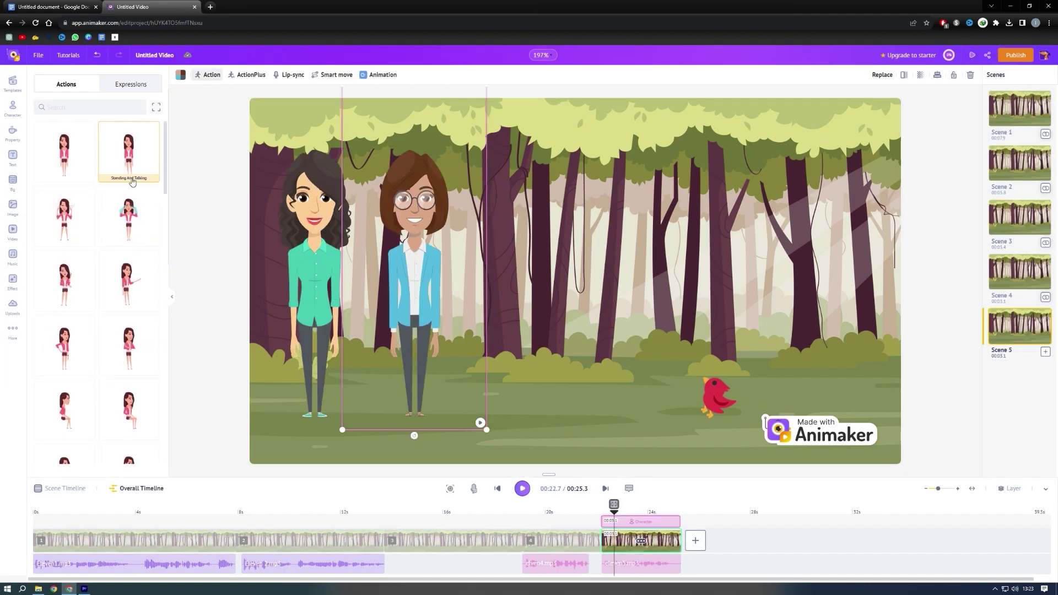
Search the Scene 5 action list for talking actions
left_click(83, 107)
type("talking")
key("Return")
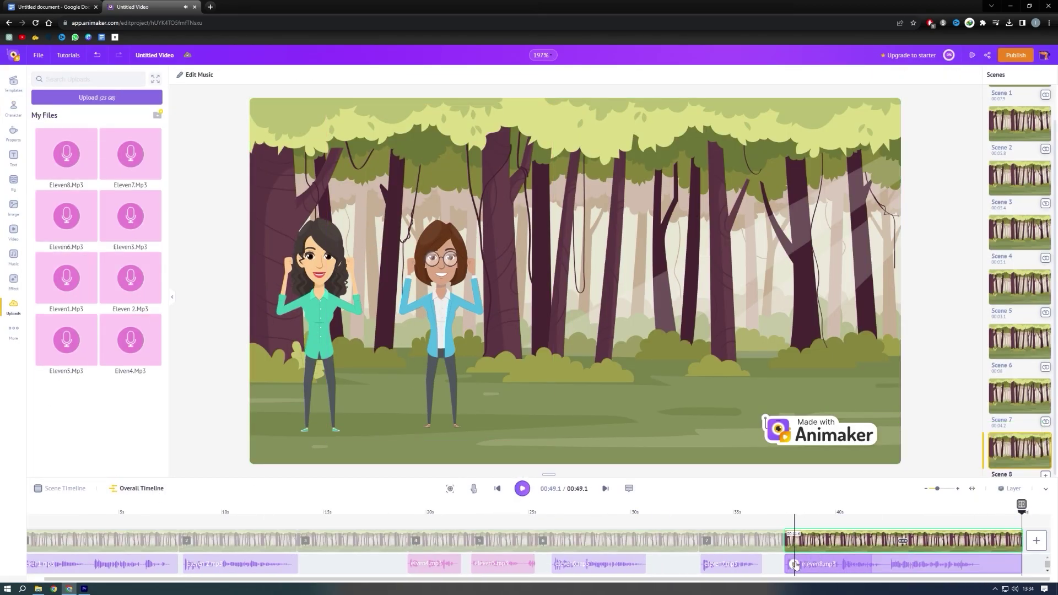
Check the timeline's end at the Eleven8.mp3 clip, then download the video in HD 720p
left_click(794, 564)
left_click(831, 508)
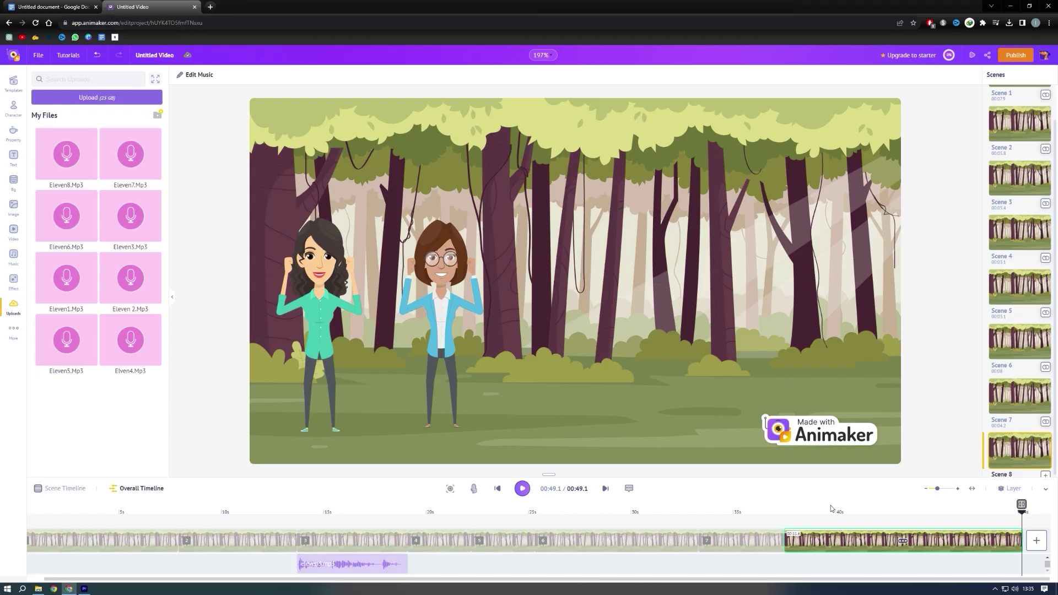
left_click(1014, 55)
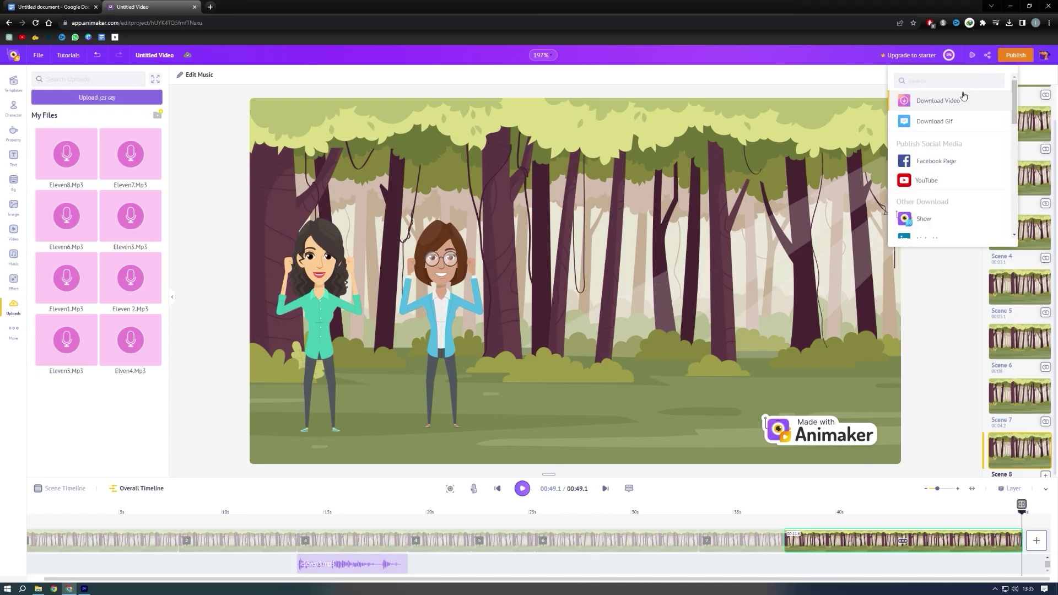
left_click(943, 102)
left_click(948, 157)
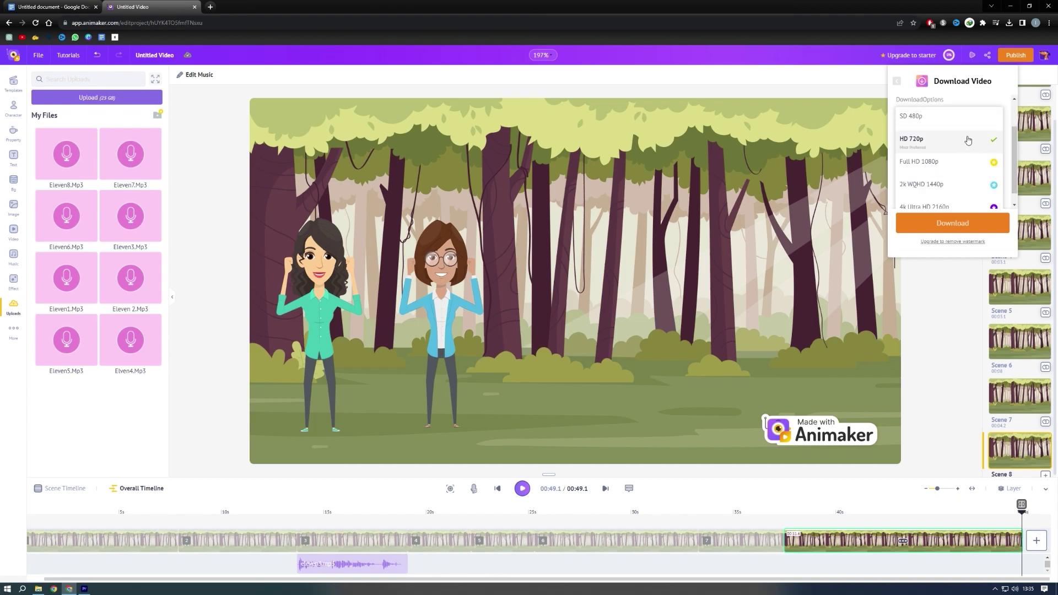
left_click(963, 142)
left_click(964, 225)
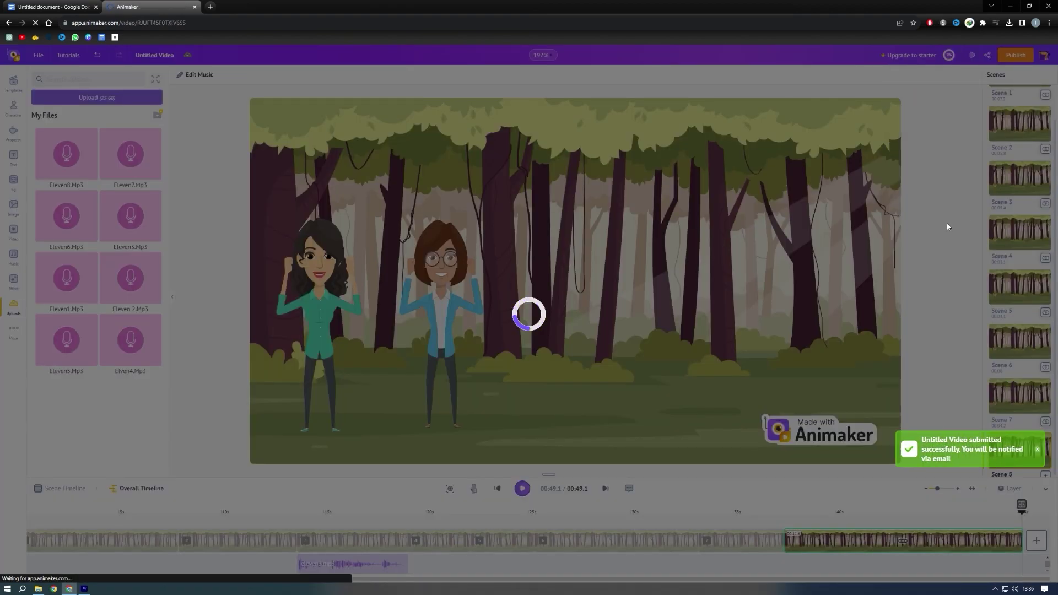